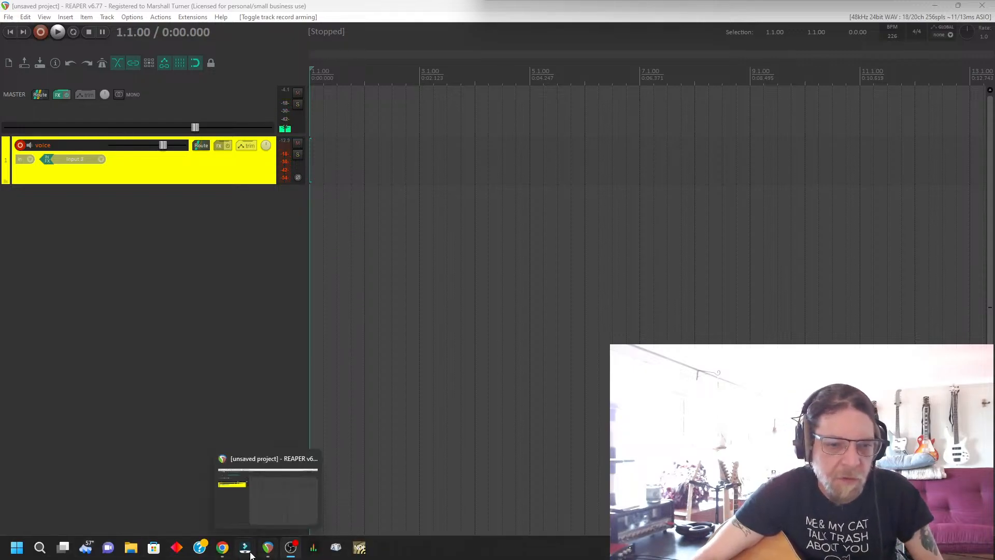
Close the Chrome window showing the song video on YouTube, keeping the YouTube Studio live streaming window open.
mouse_move(222, 547)
mouse_move(287, 494)
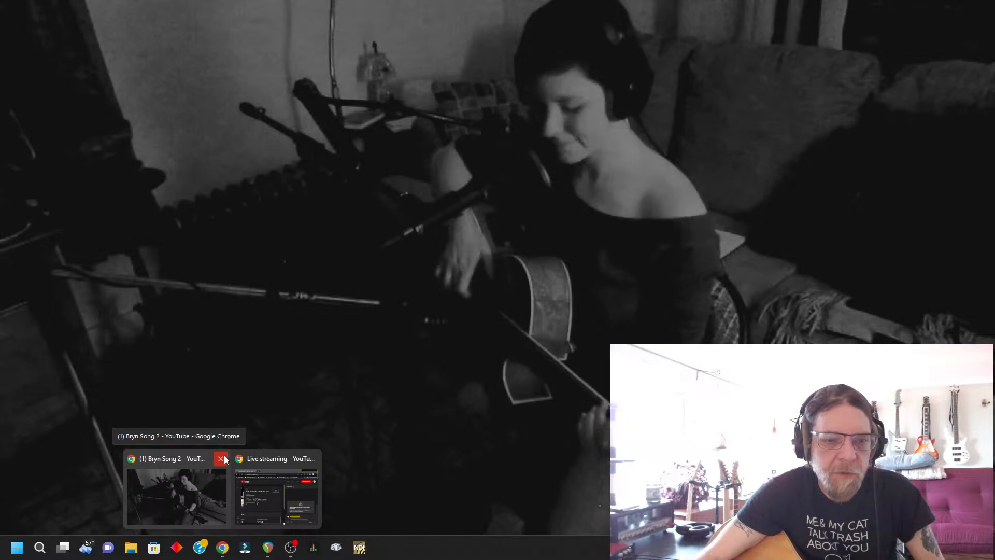
click(219, 458)
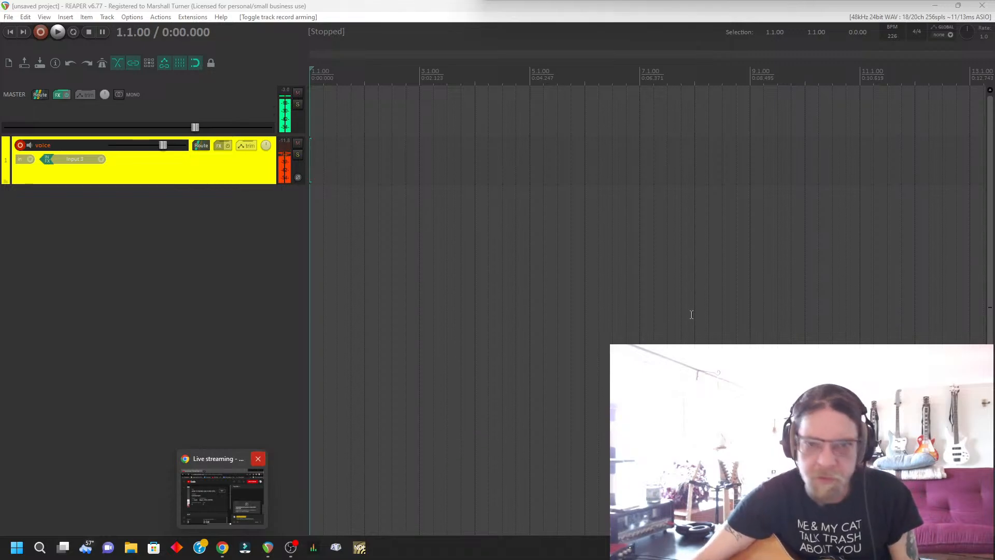
click(213, 457)
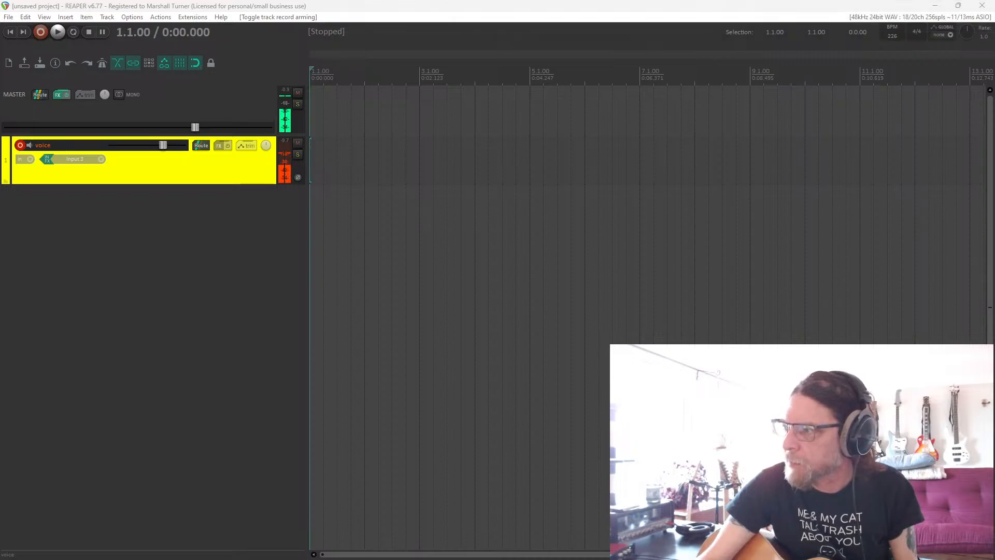
Remove the ReaLimit effect from the master track.
alt+click(57, 95)
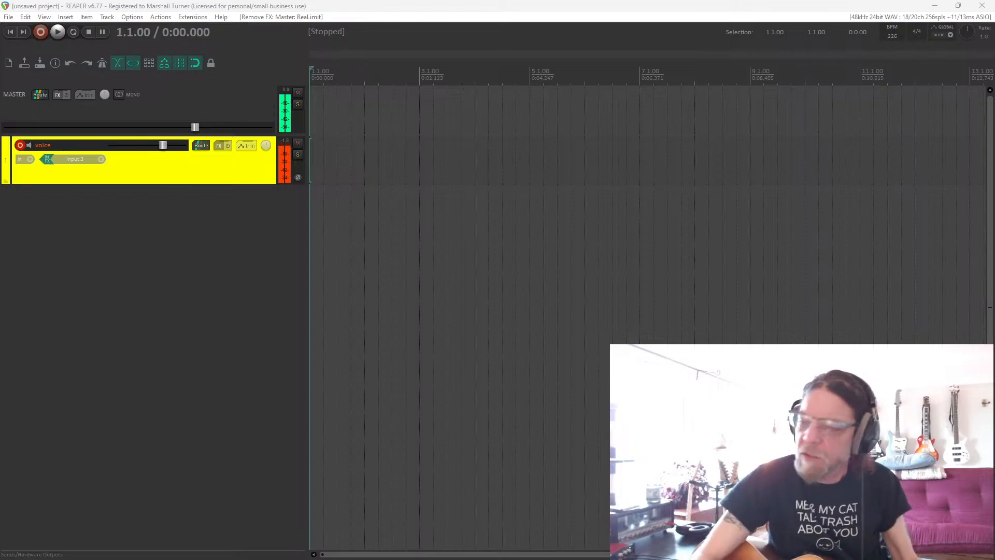
mouse_move(42, 555)
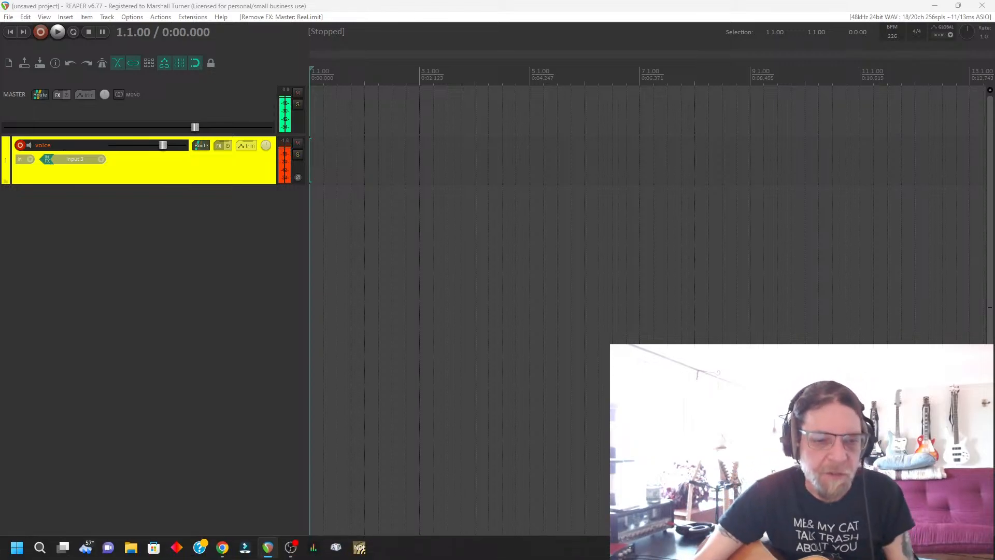
mouse_move(223, 547)
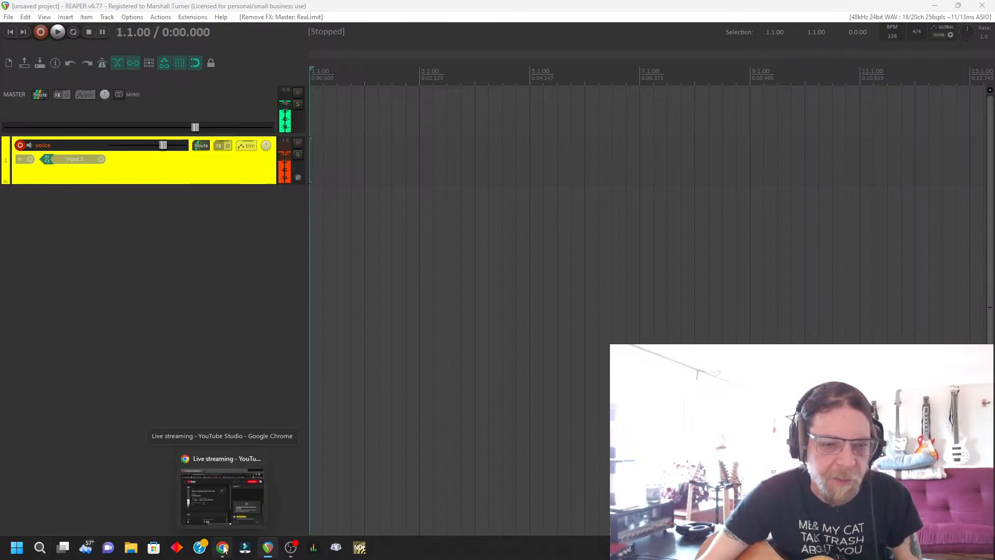
mouse_move(219, 465)
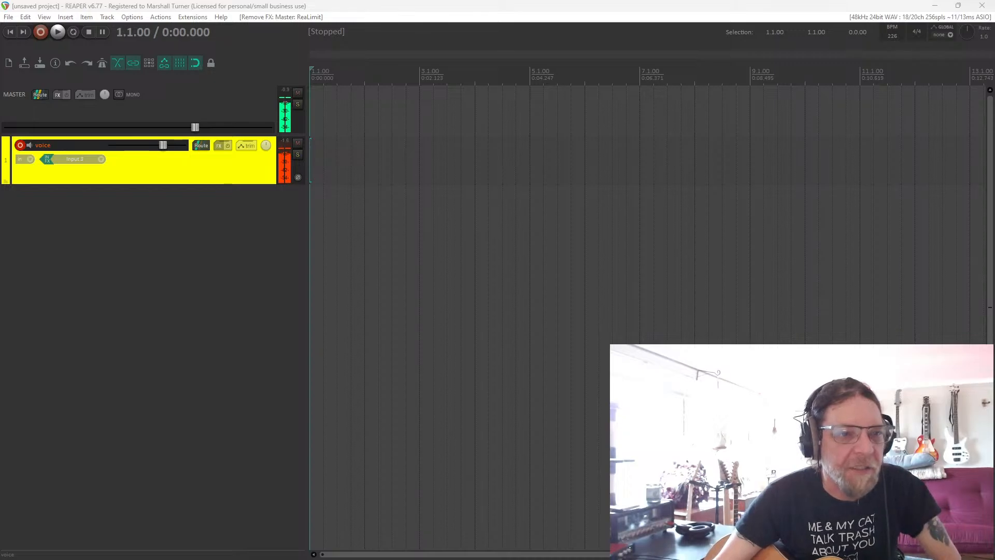
Add a new track below the voice track and arm it for recording.
double_click(122, 230)
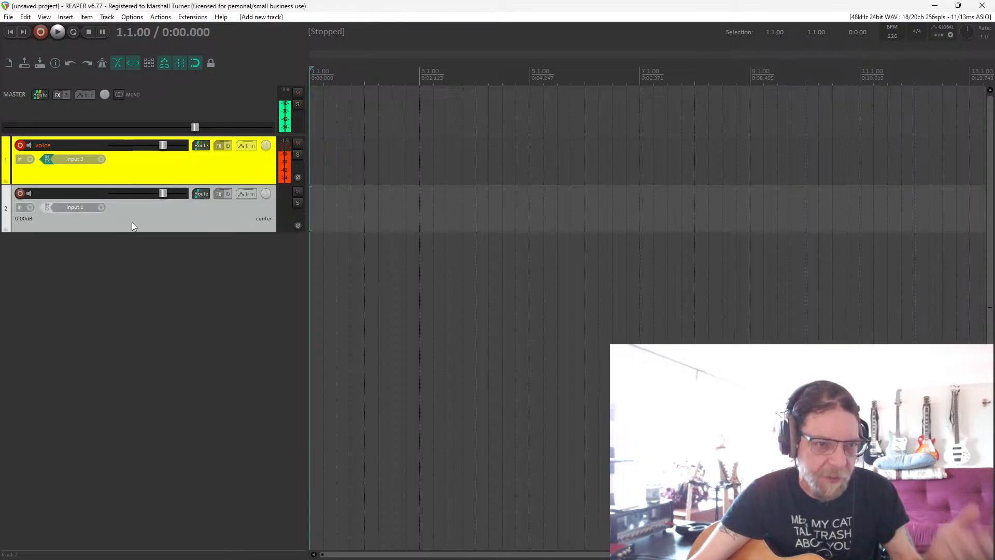
click(20, 194)
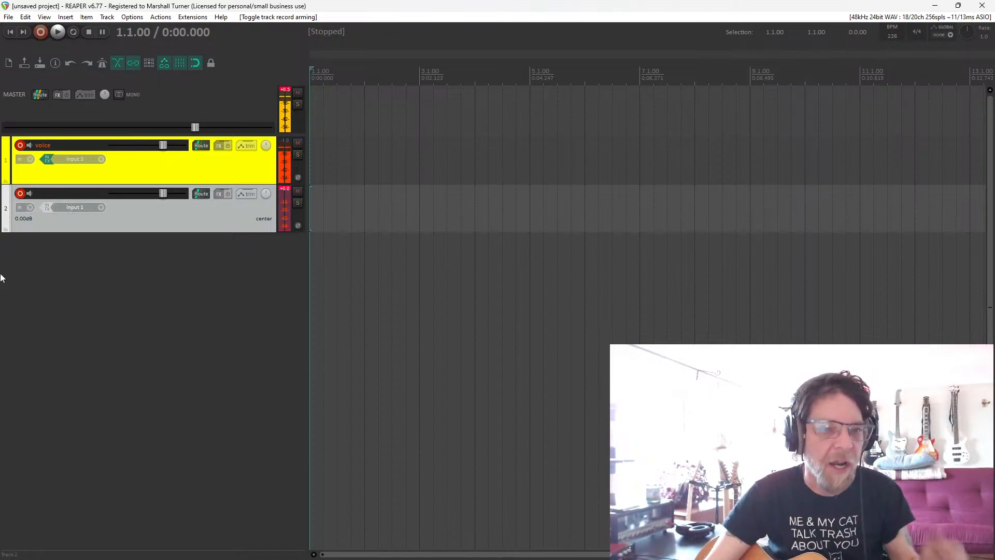
Insert ReaComp on track 2 and load its "stock - Acoustic Guitar" preset.
click(220, 195)
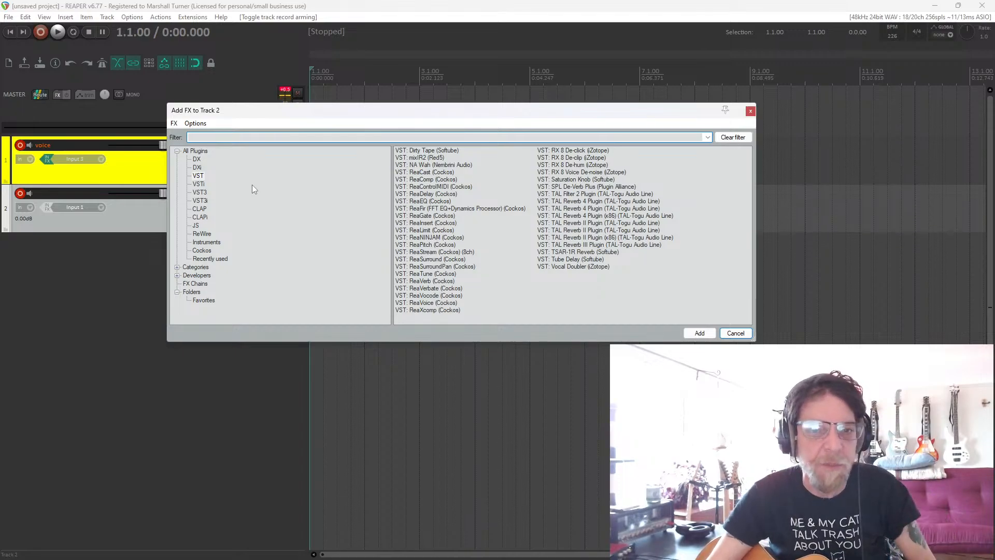
double_click(426, 179)
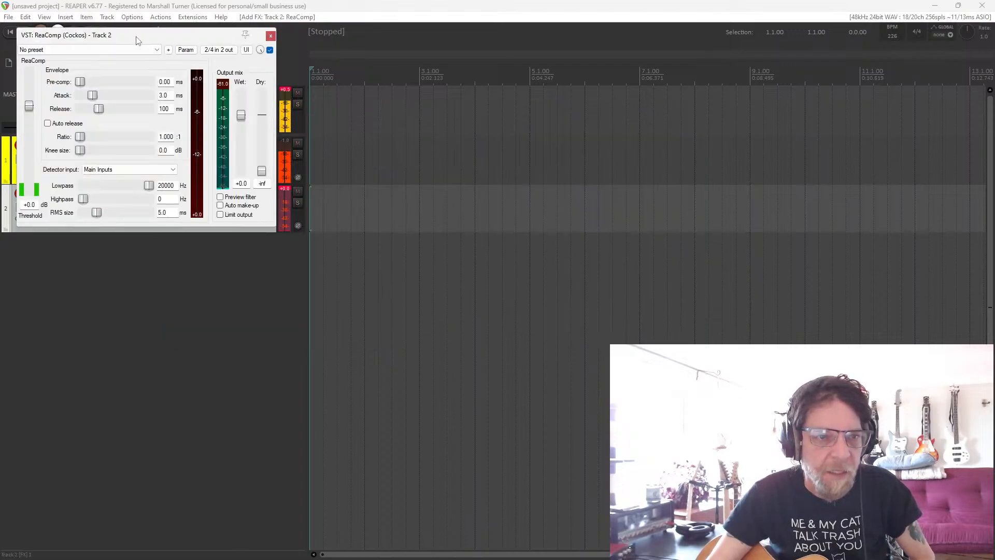
drag(138, 41, 501, 115)
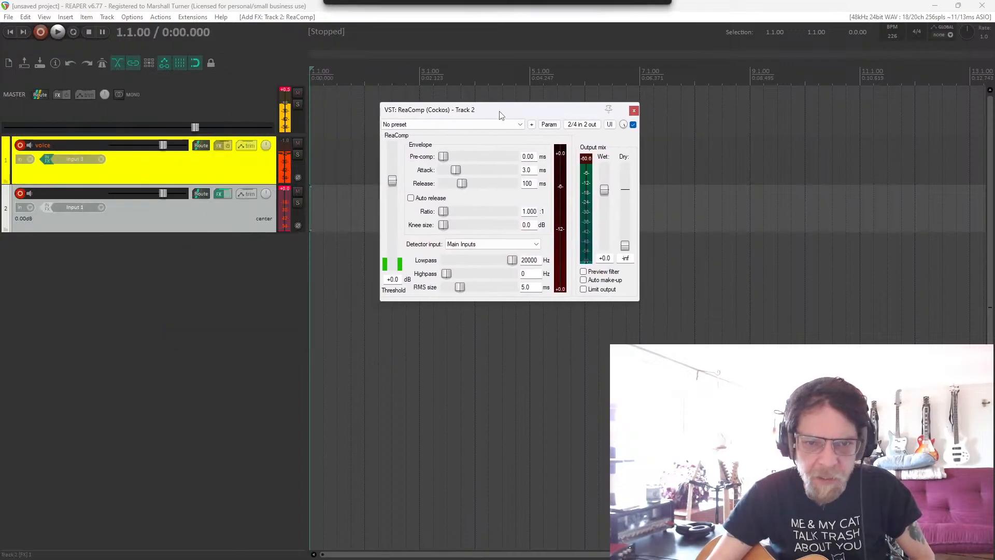
click(468, 125)
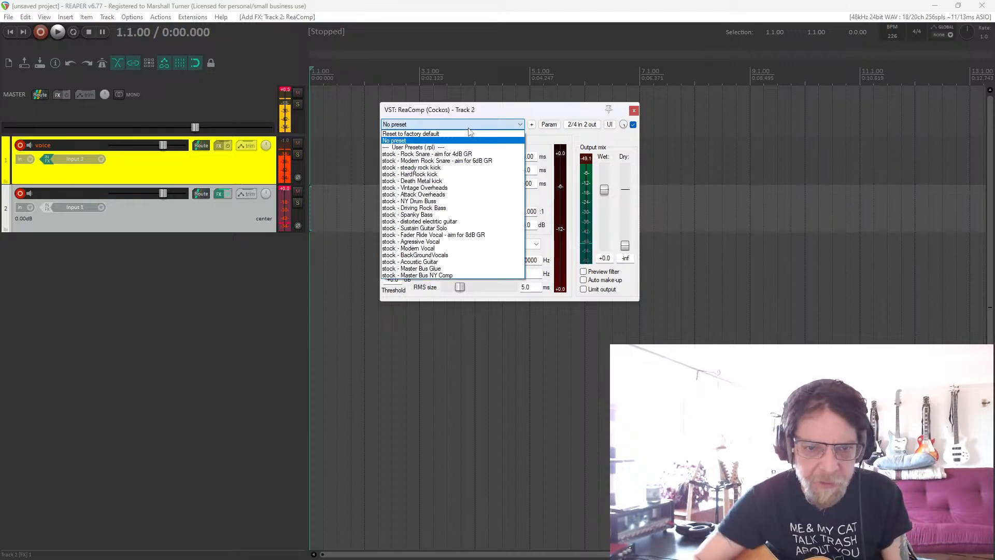
click(454, 262)
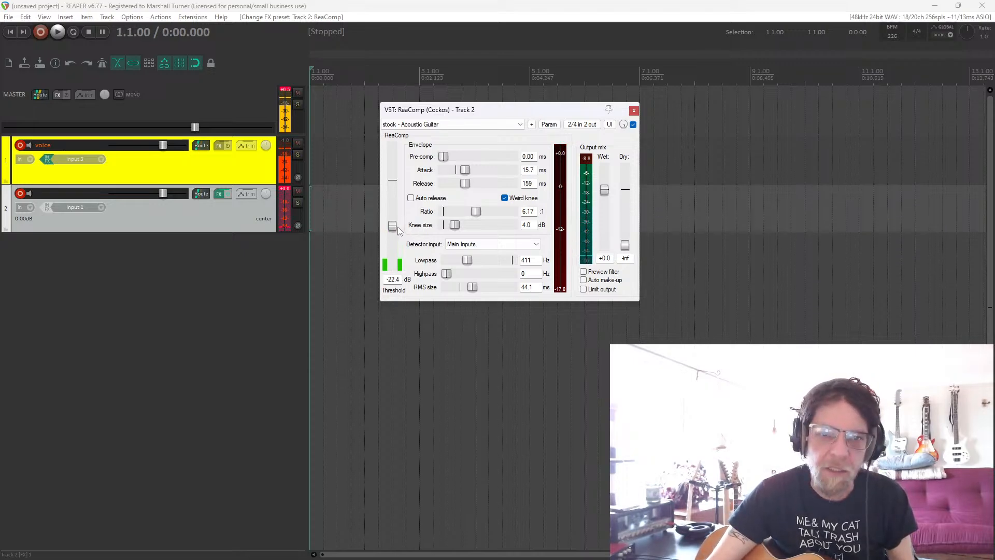
Set track 2's ReaComp threshold to -27.0 dB and ratio to 3.99:1, toggling the track's record arm off and back on in between.
drag(399, 230, 399, 233)
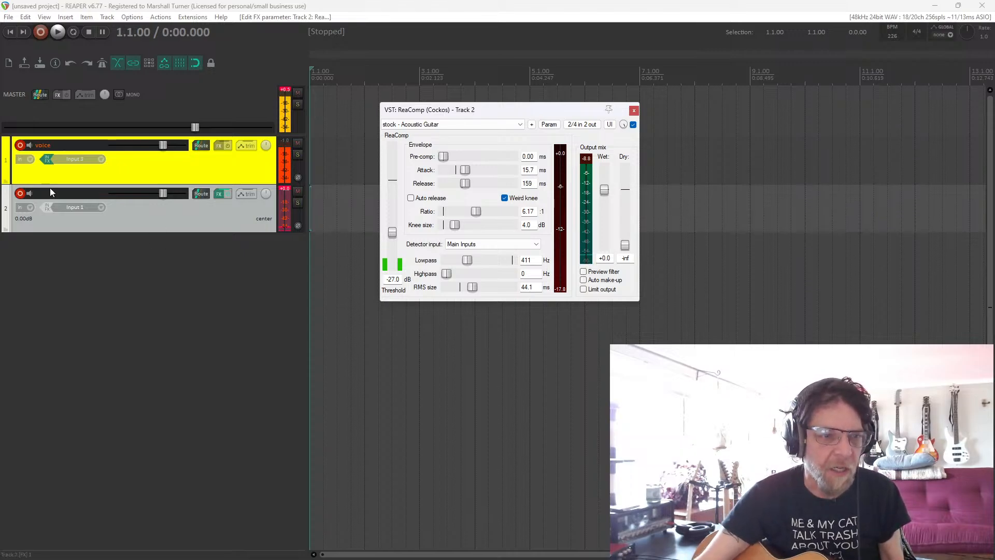
click(22, 193)
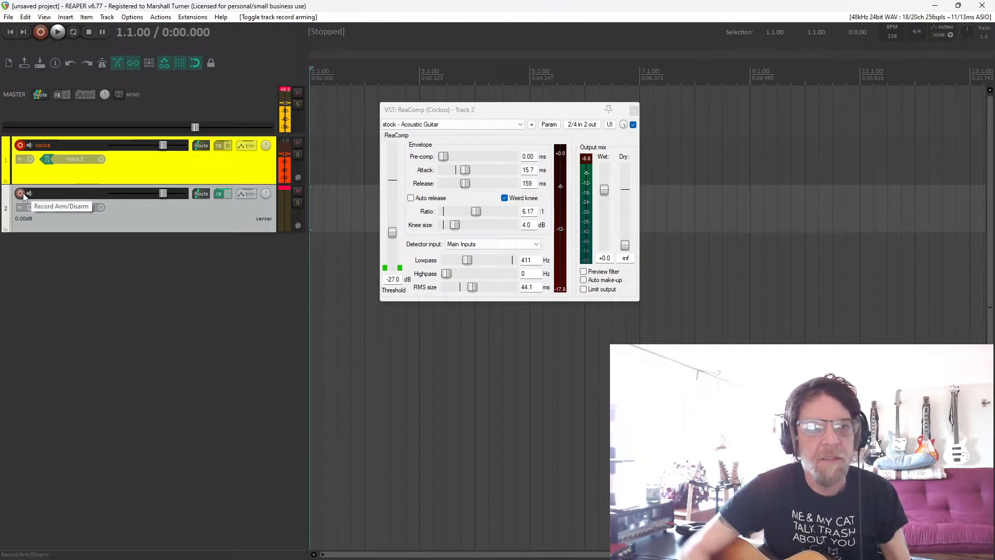
click(22, 194)
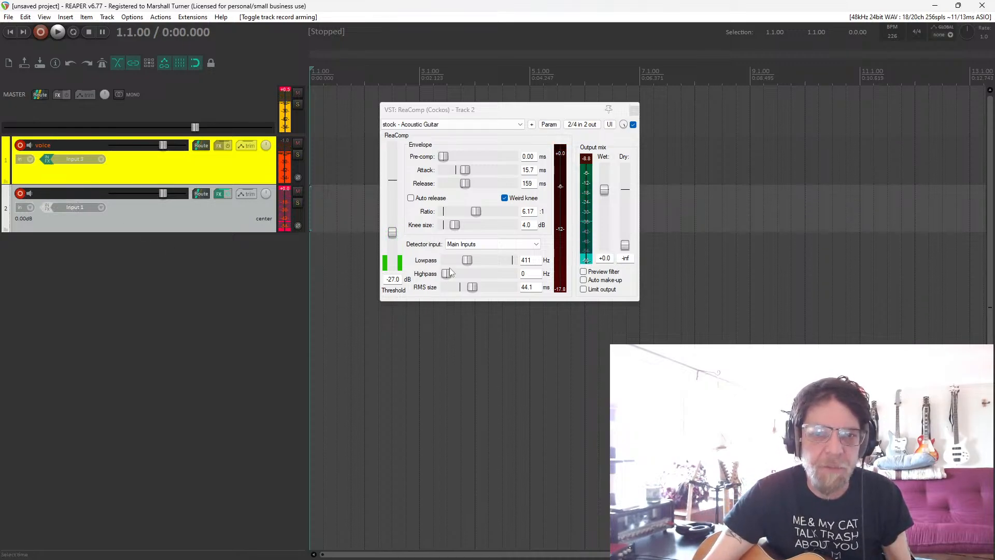
drag(478, 216, 477, 220)
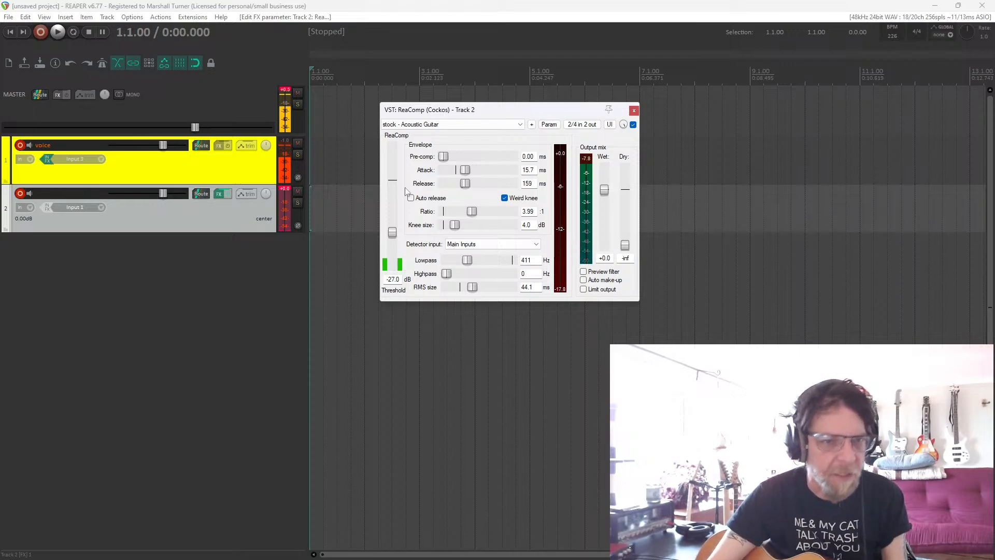
Insert ReaComp on the voice track with the "stock - Modern Vocal" preset, closing track 2's compressor window.
click(220, 147)
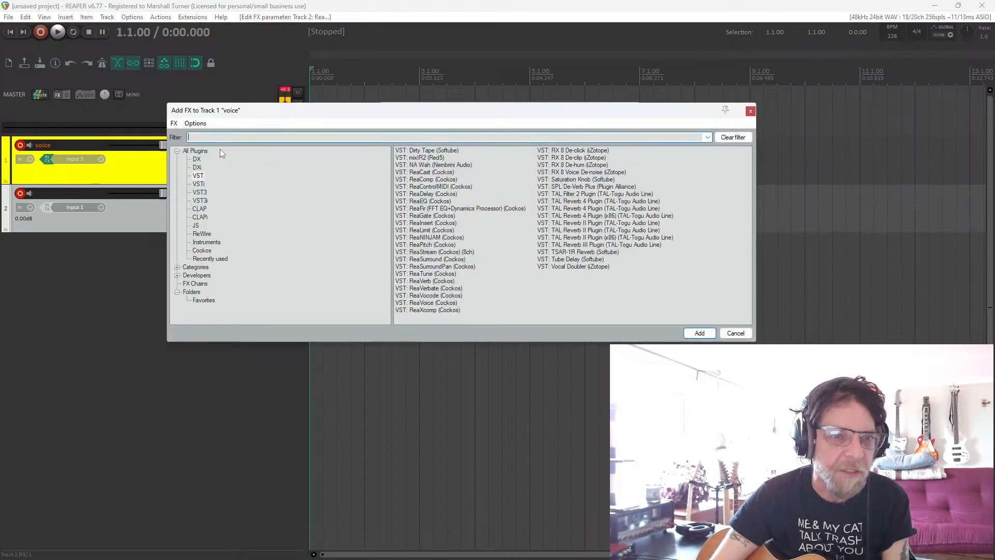
double_click(428, 179)
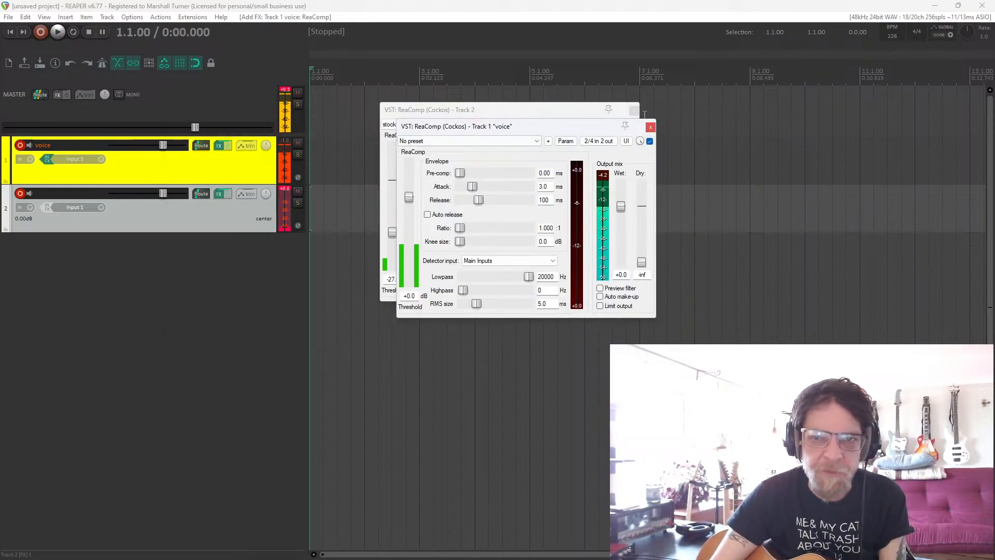
click(633, 110)
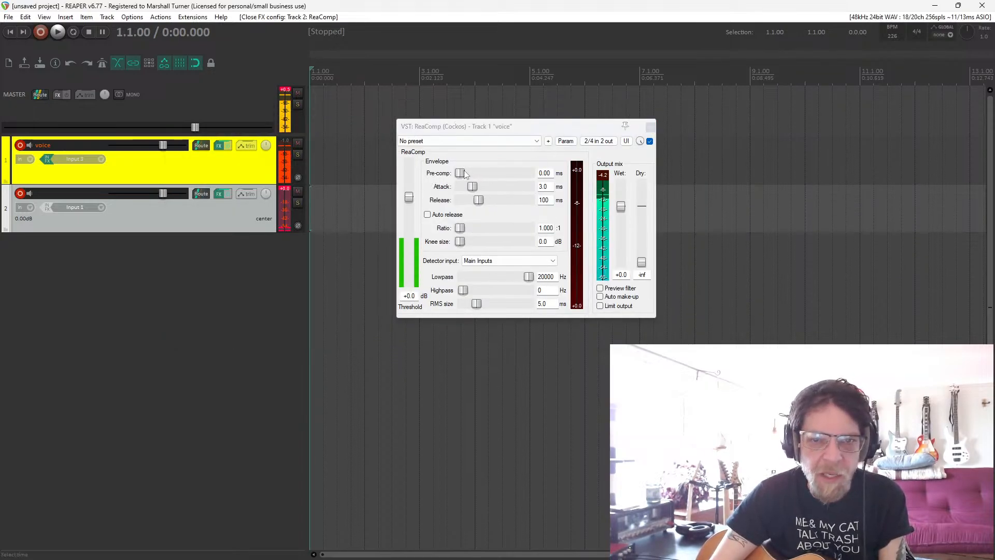
click(466, 141)
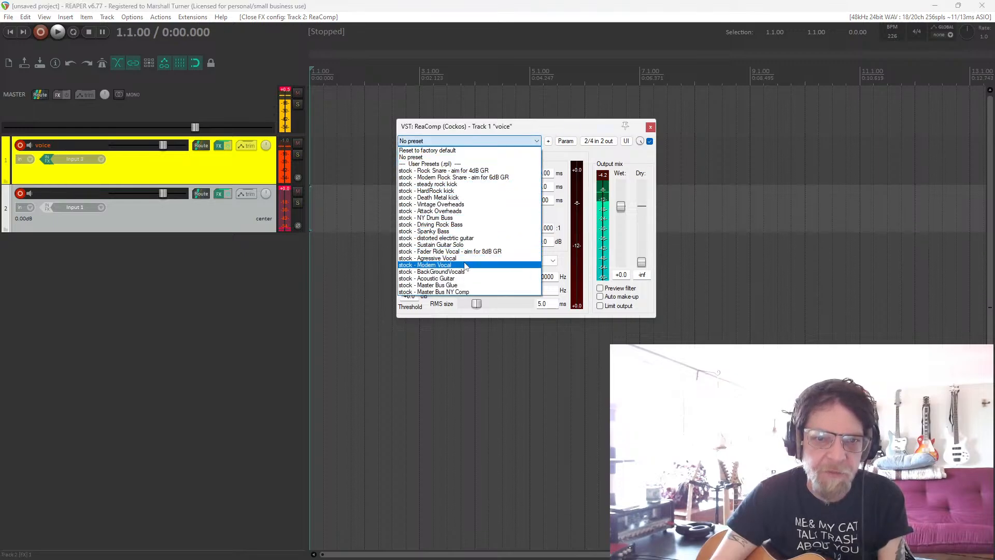
click(464, 265)
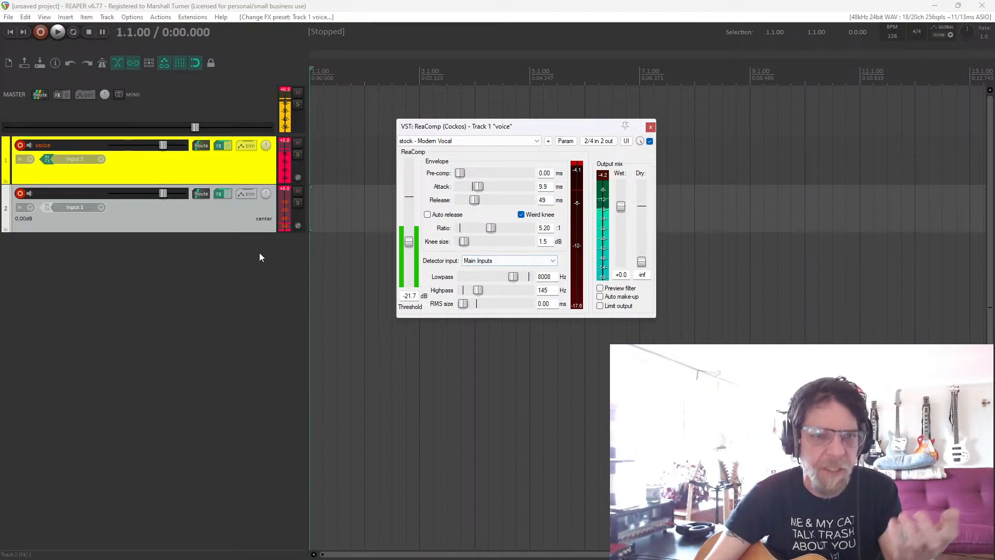
Reset the peak indicators on the meters of track 2, the voice track and the master.
click(286, 187)
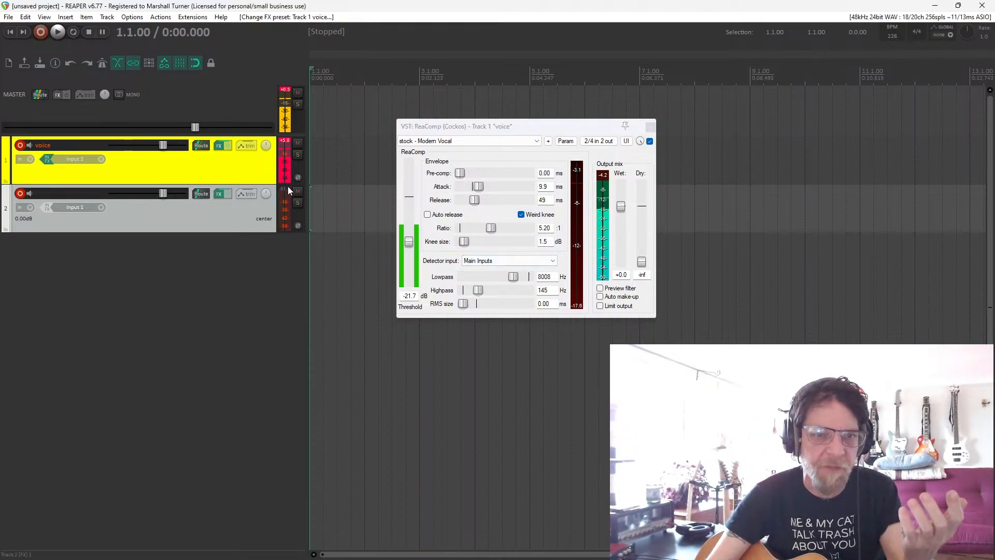
click(290, 145)
click(286, 93)
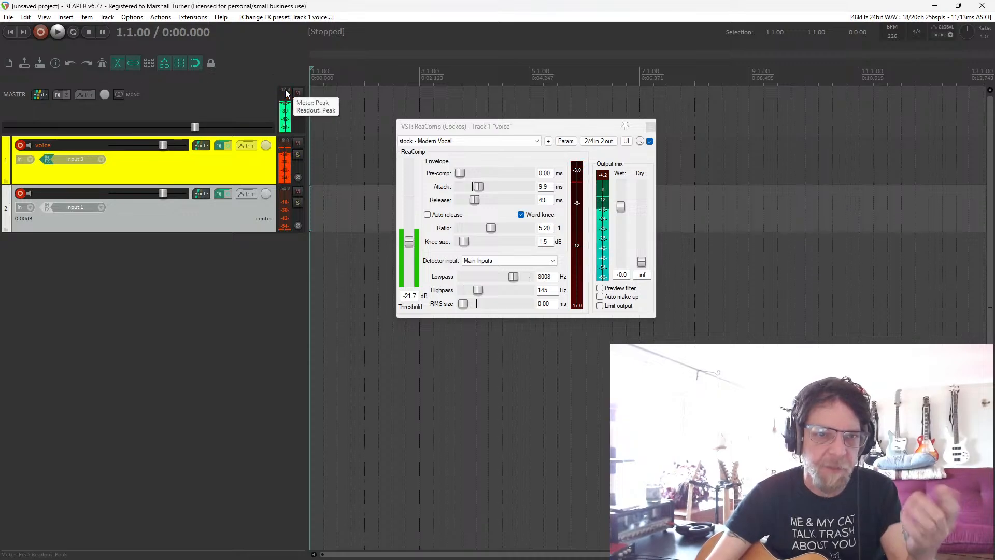
Add a third track and insert ReaDelay on it, closing the voice track's compressor window.
double_click(173, 291)
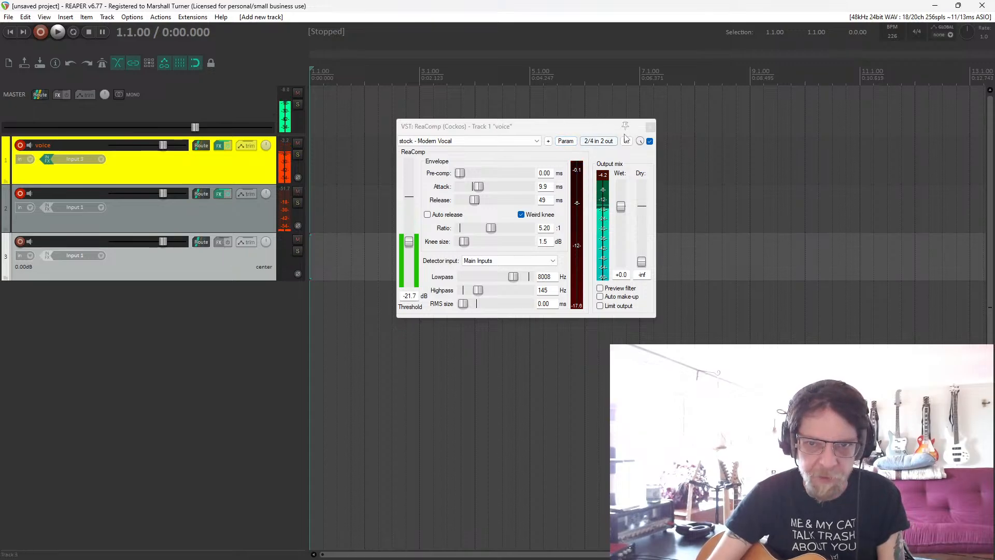
click(651, 125)
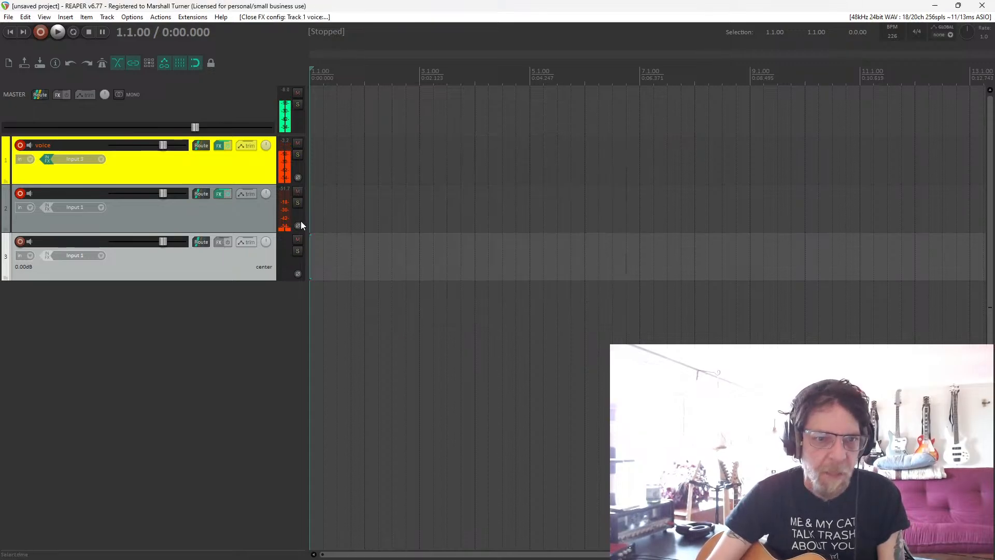
click(219, 242)
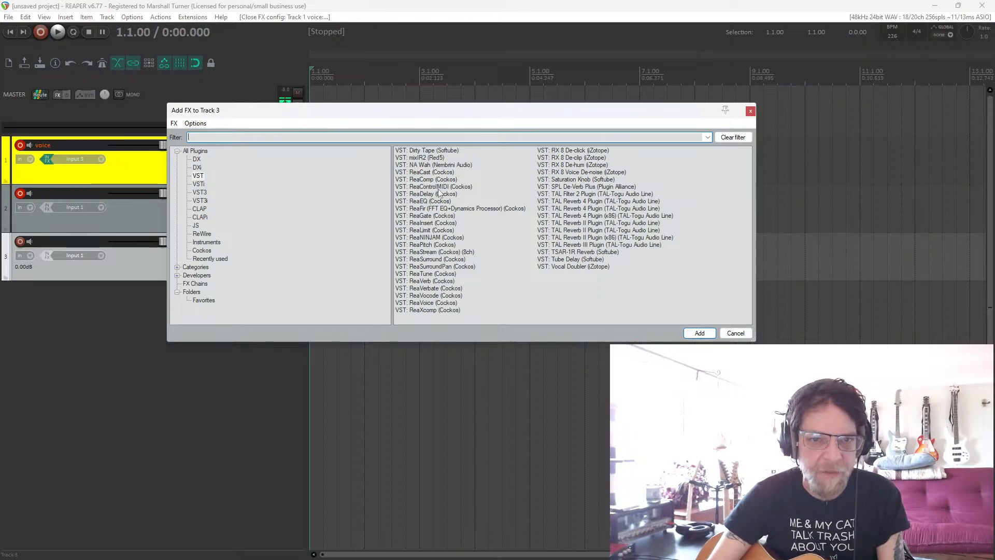
double_click(420, 193)
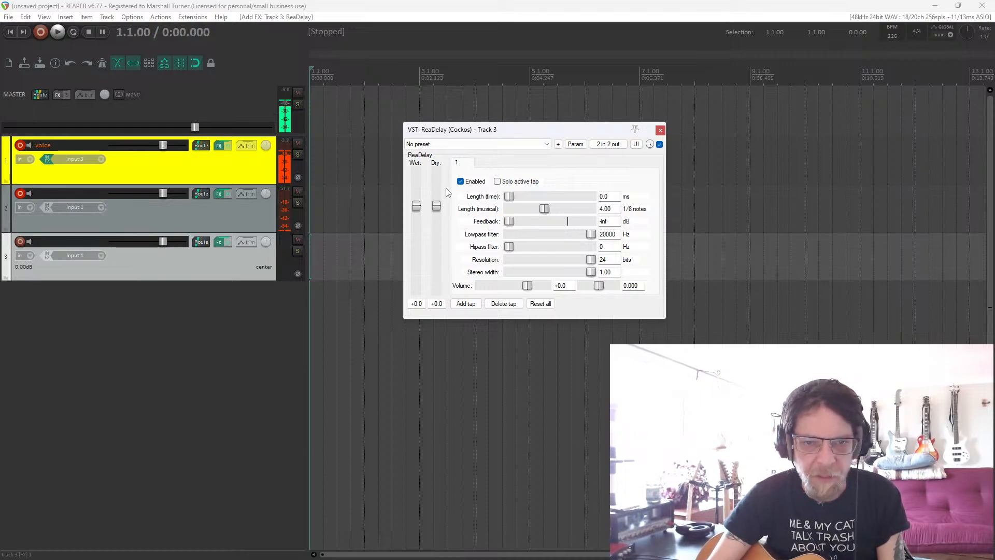
Set ReaDelay's dry level to -inf, its musical length to 0.00 and its time length to 16.6 ms.
drag(436, 206, 444, 335)
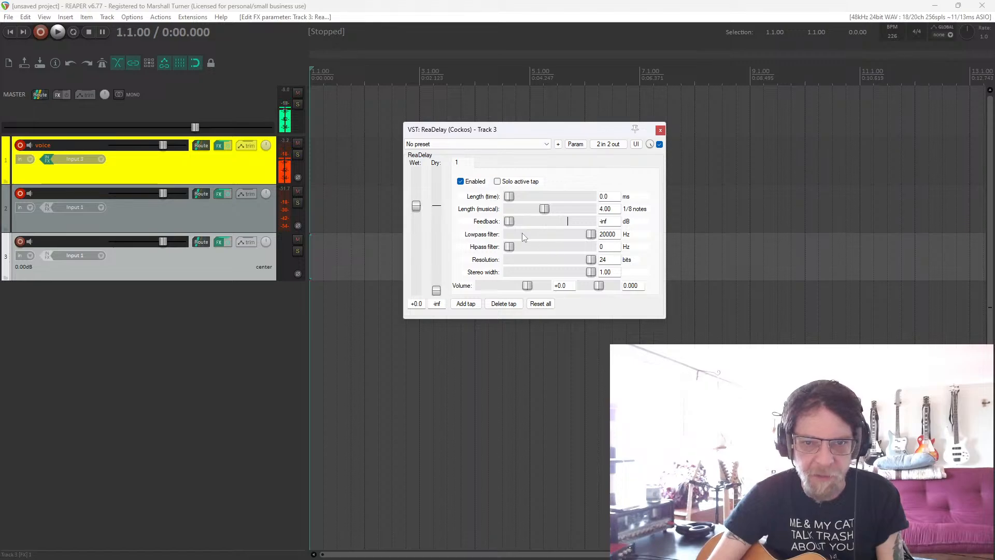
drag(543, 211, 479, 226)
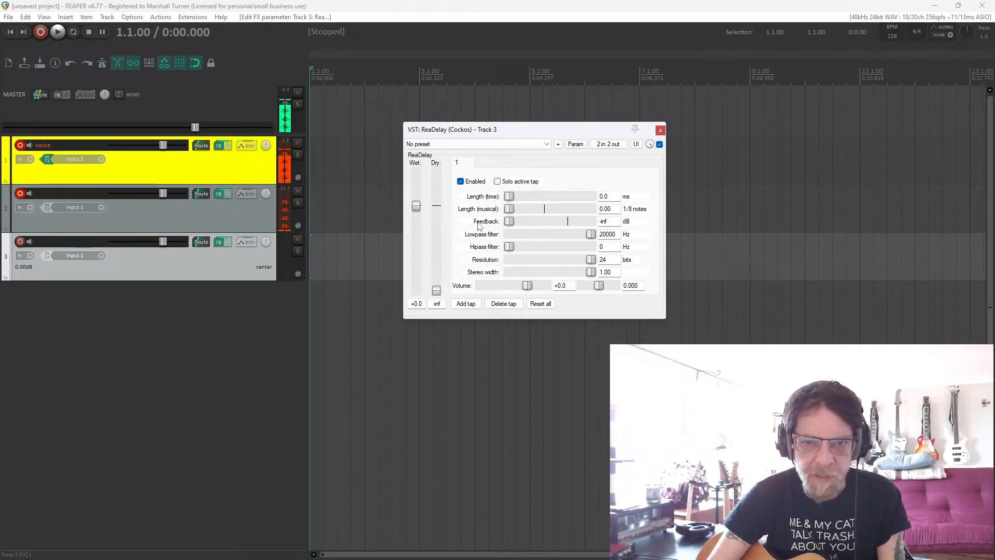
drag(519, 199, 538, 205)
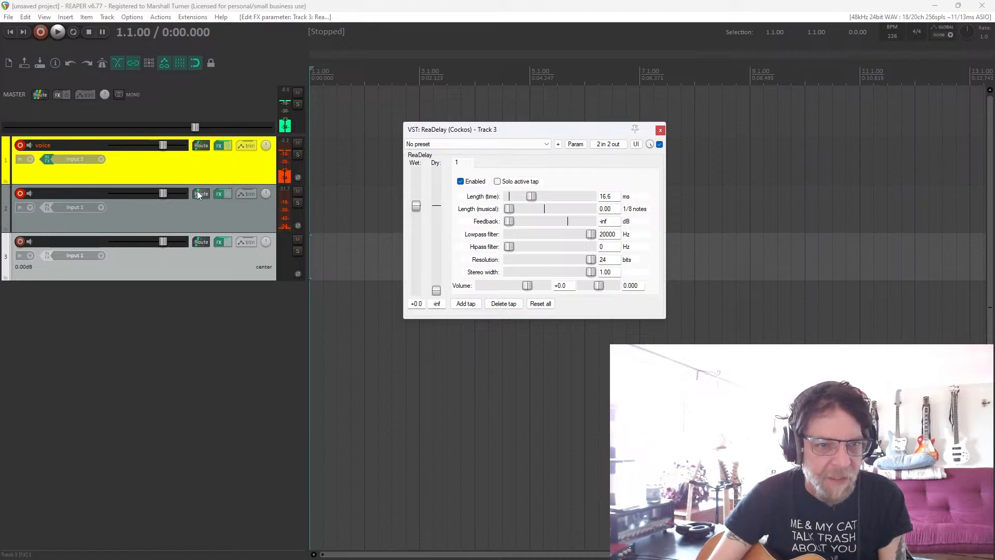
Name the second track "guit".
double_click(52, 193)
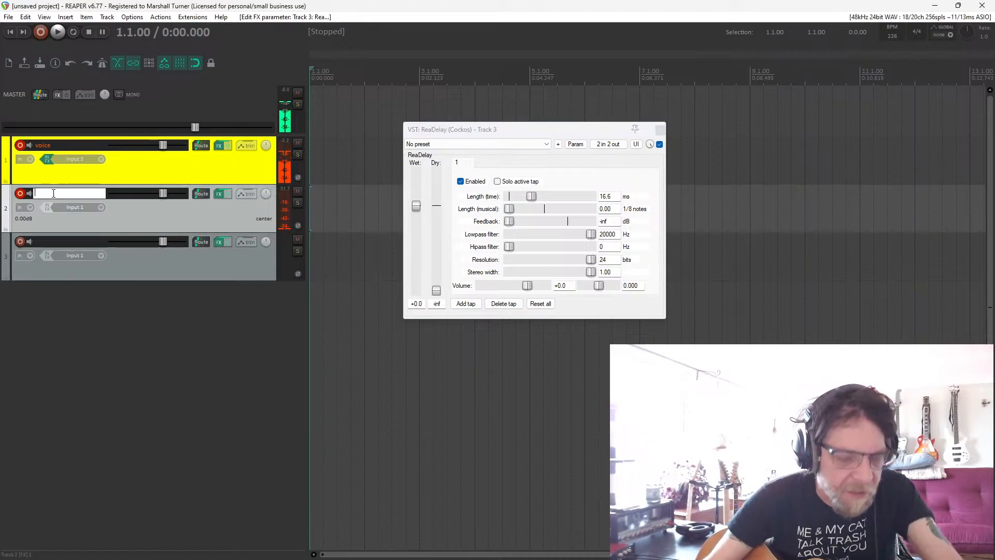
text(guit)
key(Return)
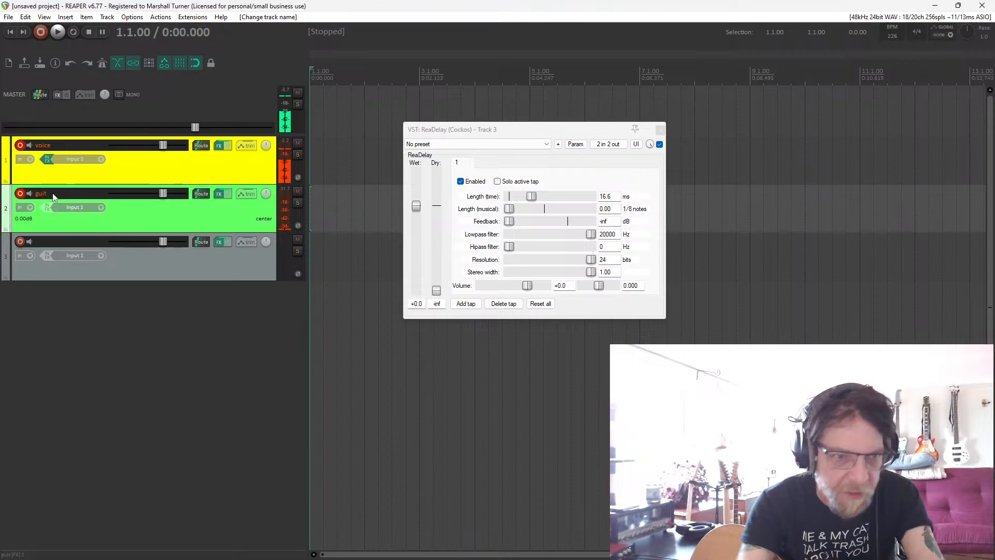
Name the third track "guit dbl".
double_click(37, 243)
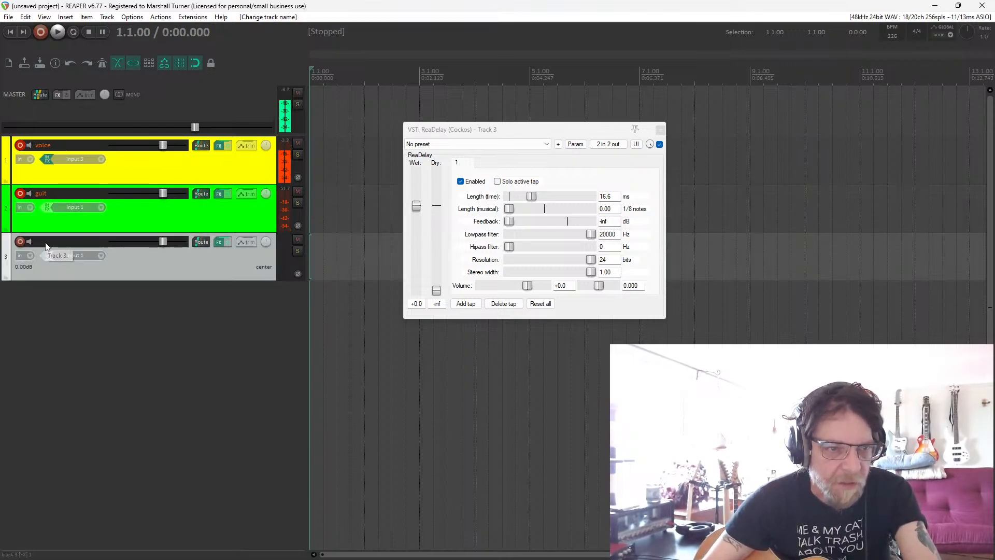
text(guit)
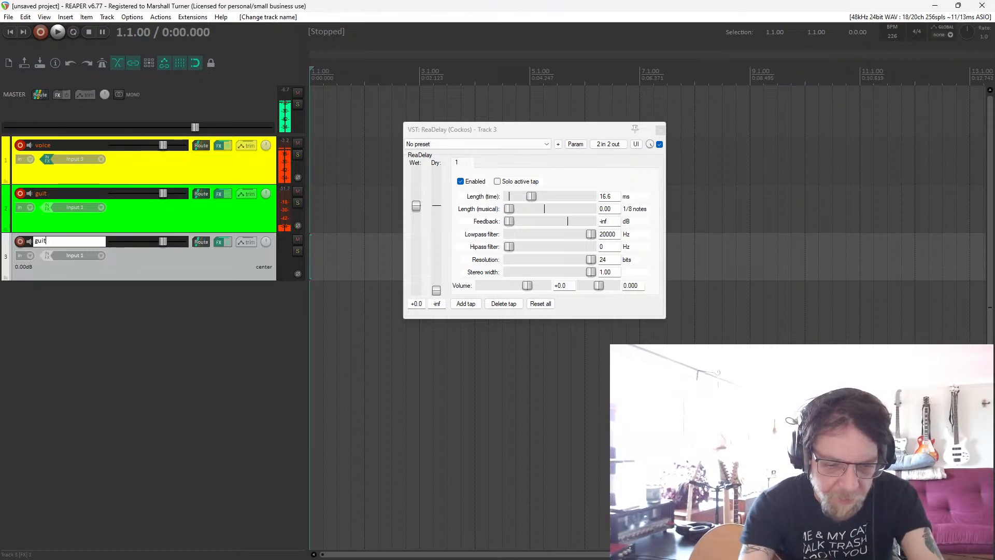
text( dbl)
key(Return)
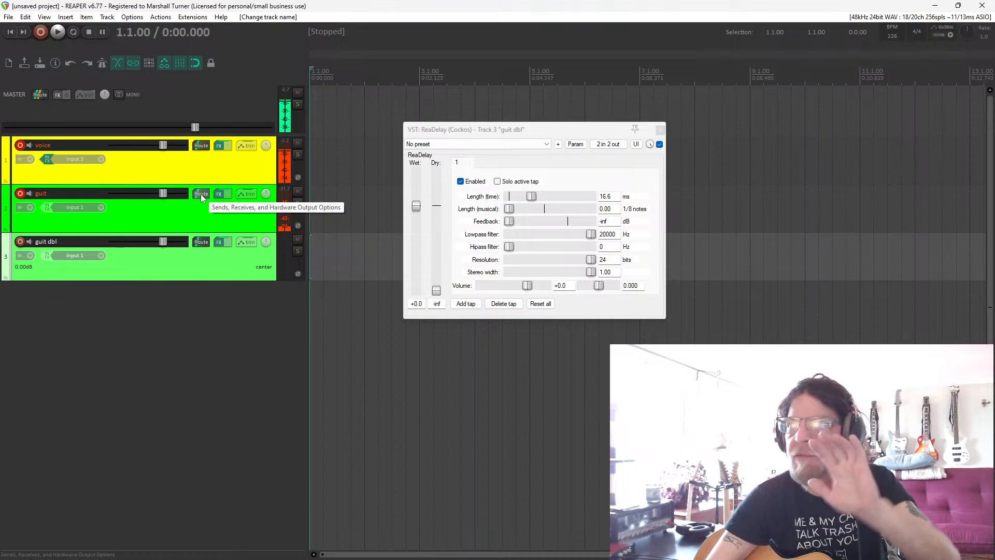
Send the guit track to guit dbl as Pre-Fader (Post-FX), and pan guit 100% left and guit dbl 100% right.
drag(201, 194, 202, 248)
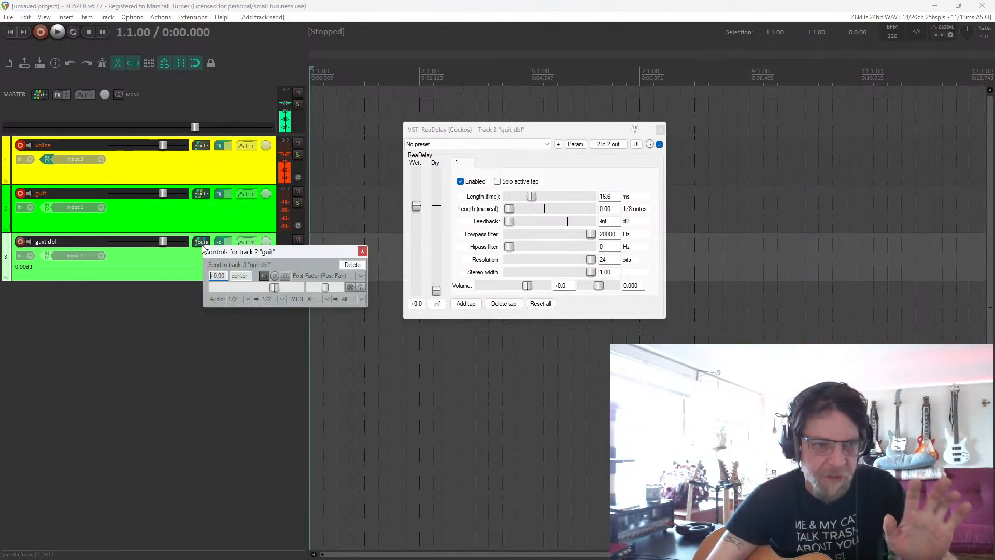
click(341, 276)
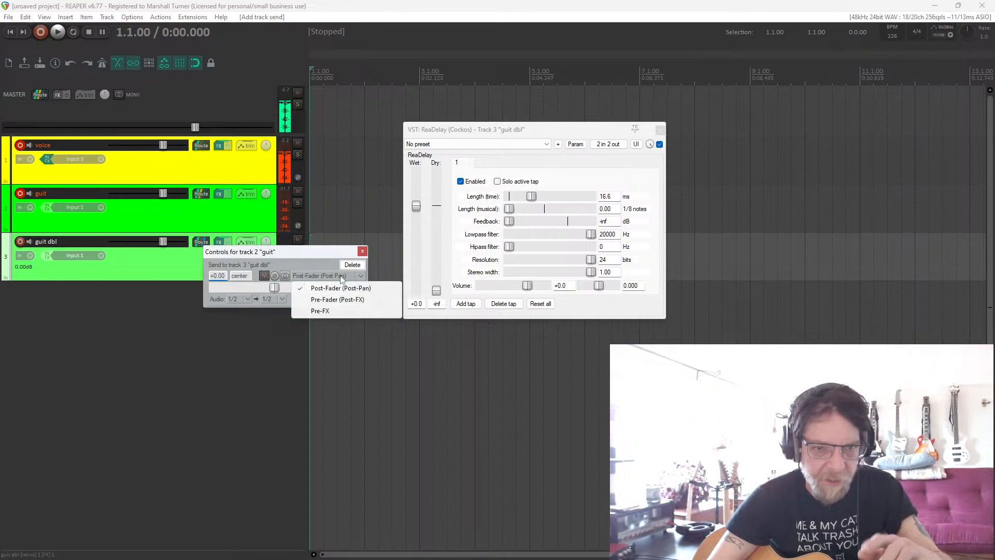
click(338, 300)
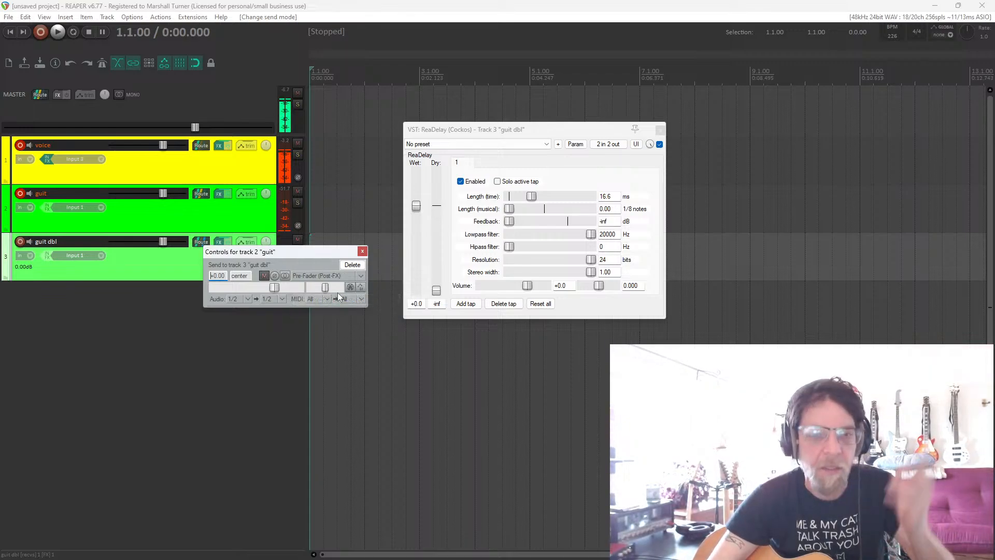
click(362, 251)
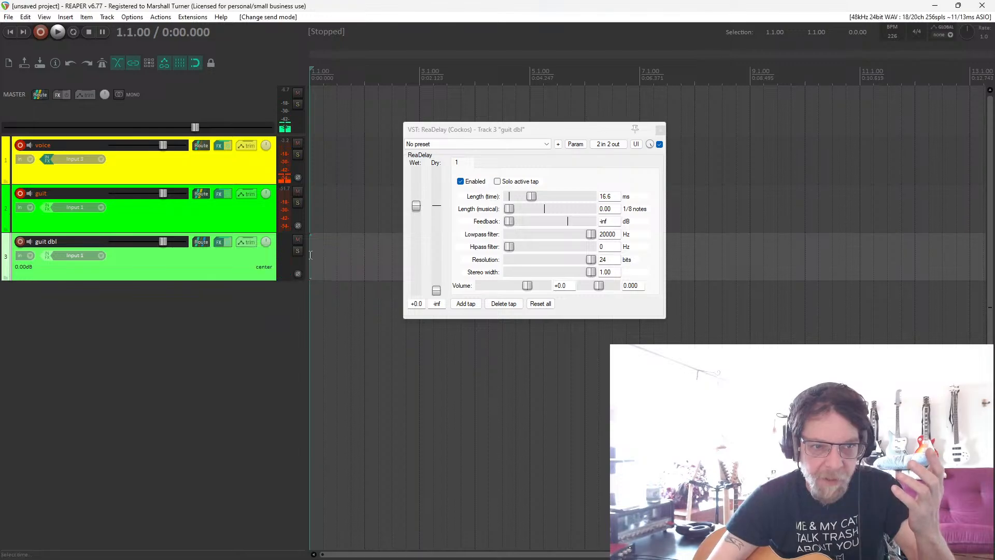
drag(268, 247, 265, 222)
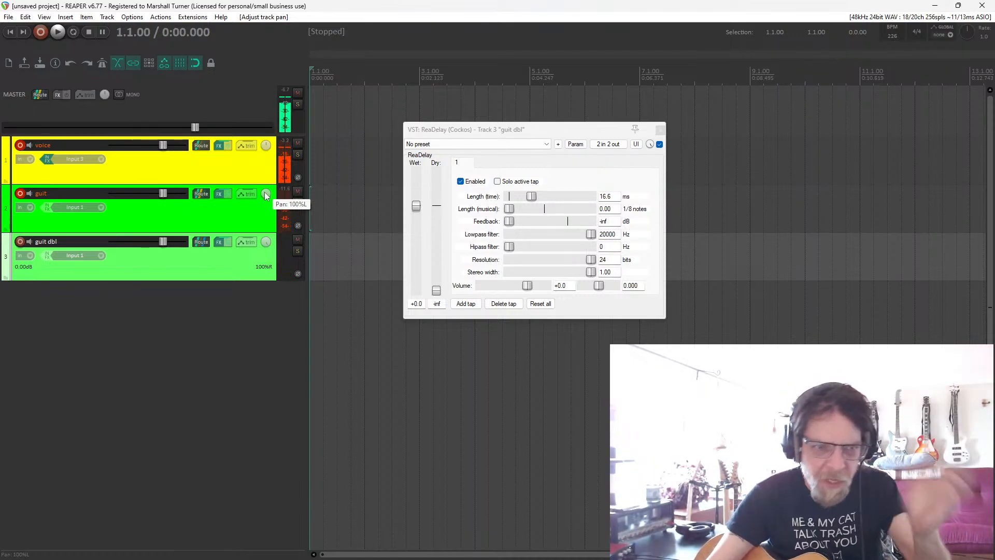
Add a track directly above guit and make it a folder containing guit and guit dbl.
double_click(139, 341)
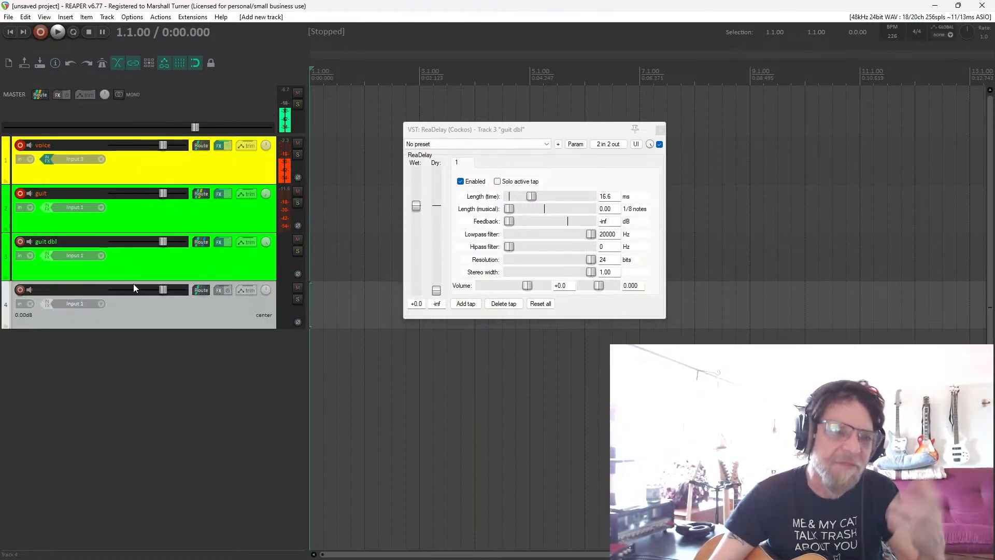
drag(133, 284, 133, 197)
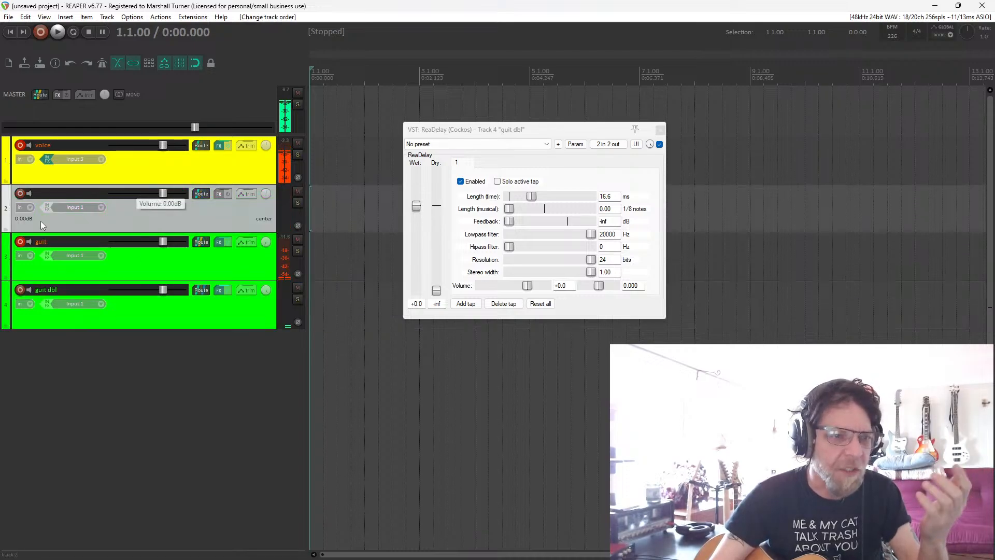
click(19, 231)
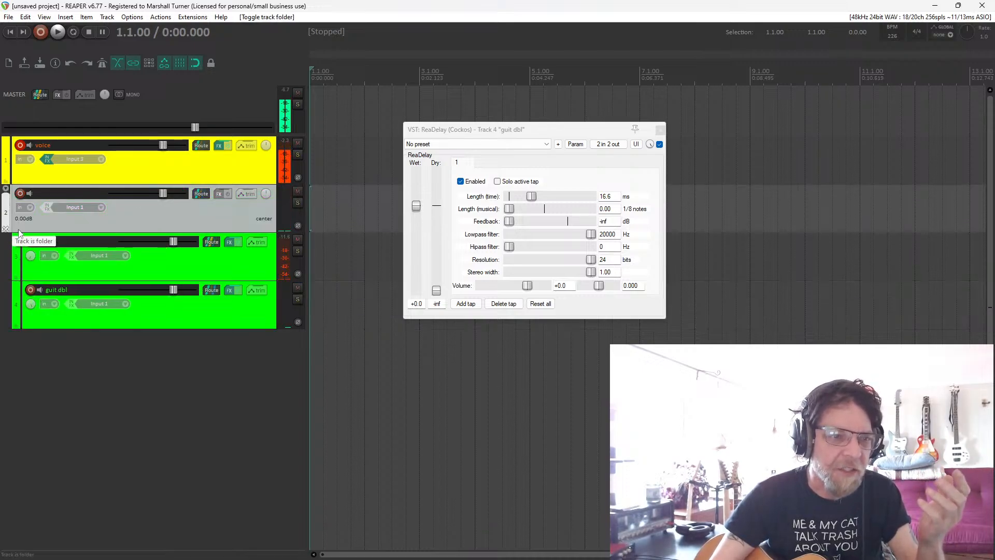
key(super)
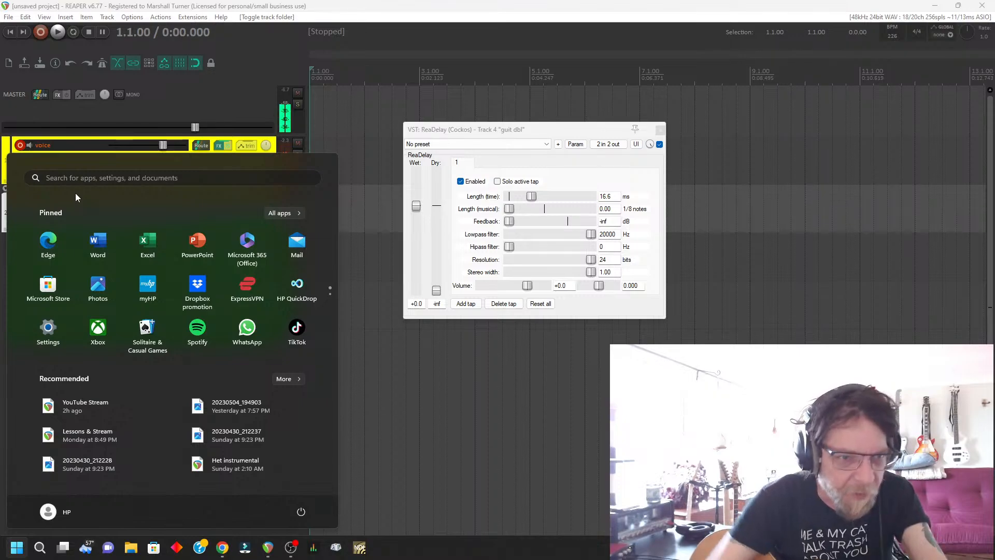
click(378, 141)
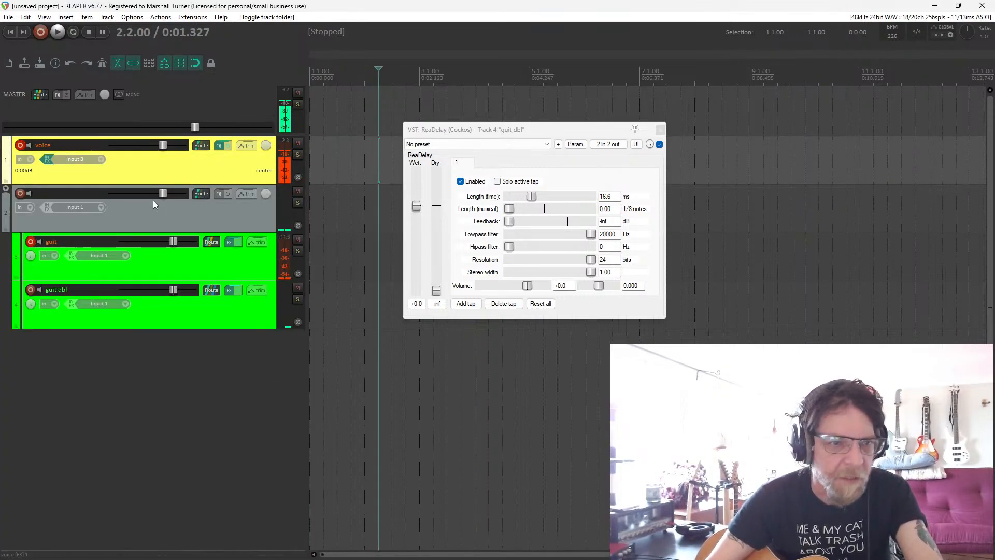
Name the new folder track "parent guitar".
double_click(48, 193)
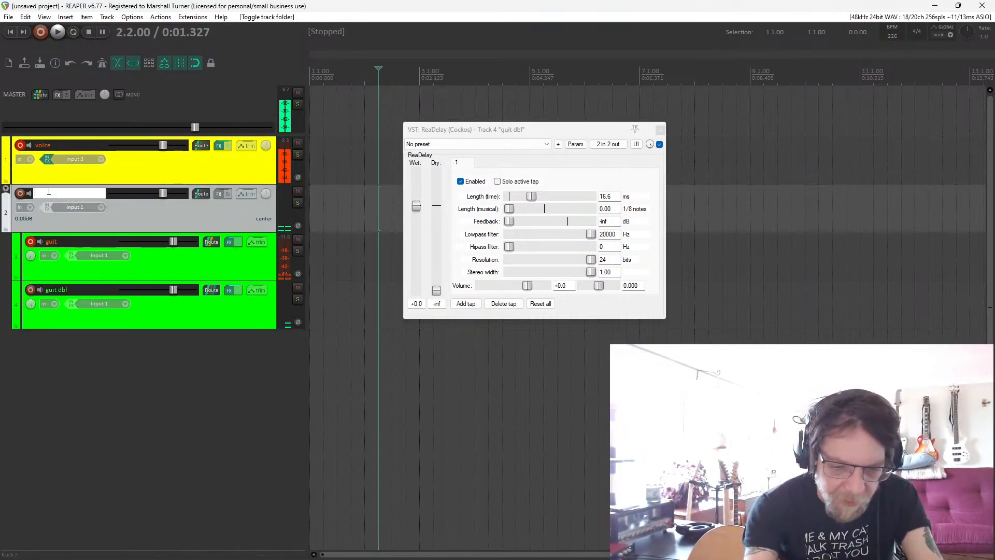
text(parent g)
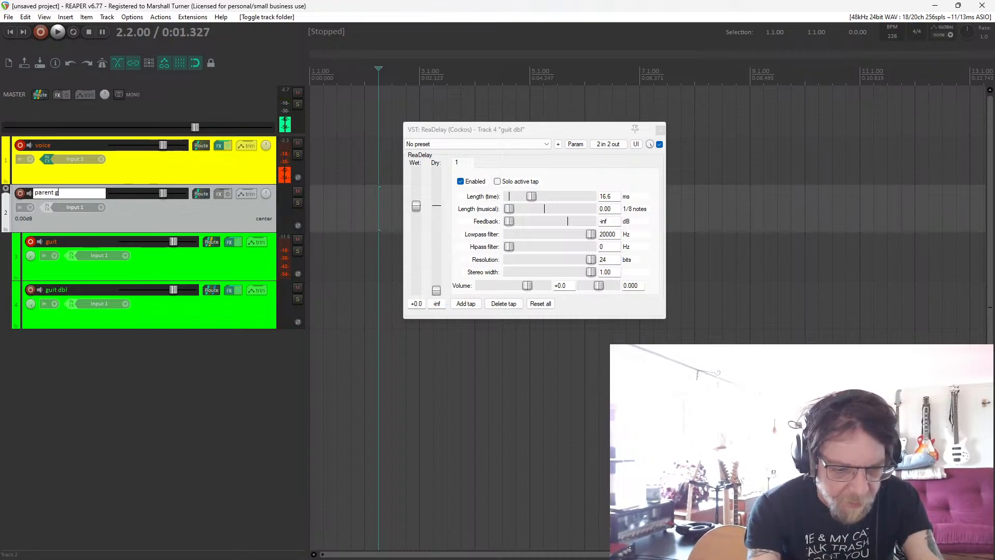
text(uitar)
key(Return)
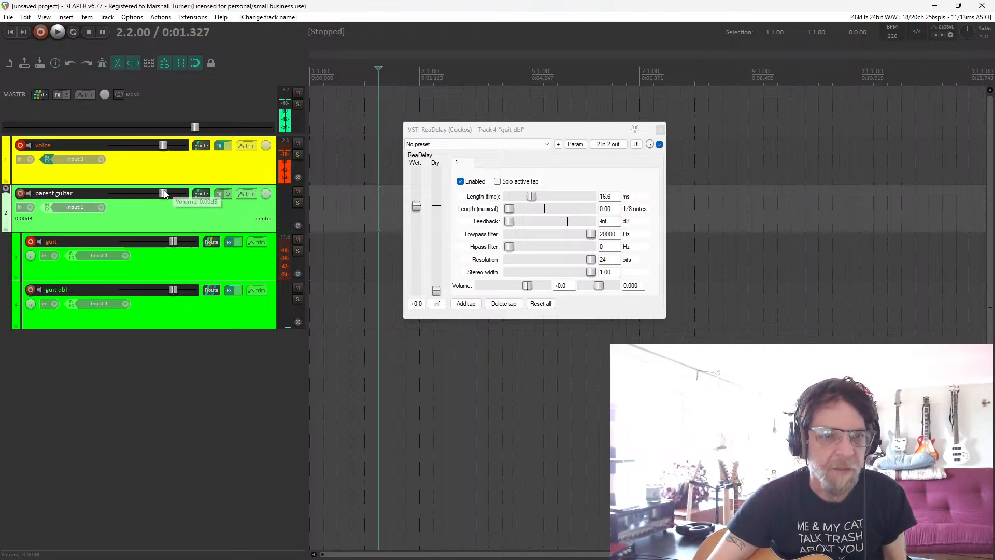
Try the parent guitar folder's volume at -inf, and reset it to 0.00 dB.
drag(164, 193, 58, 237)
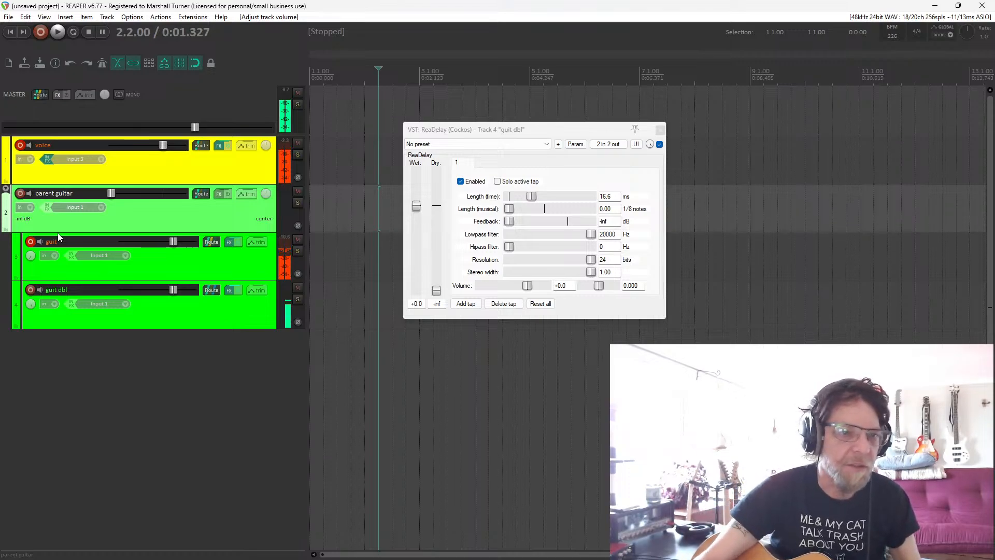
double_click(114, 195)
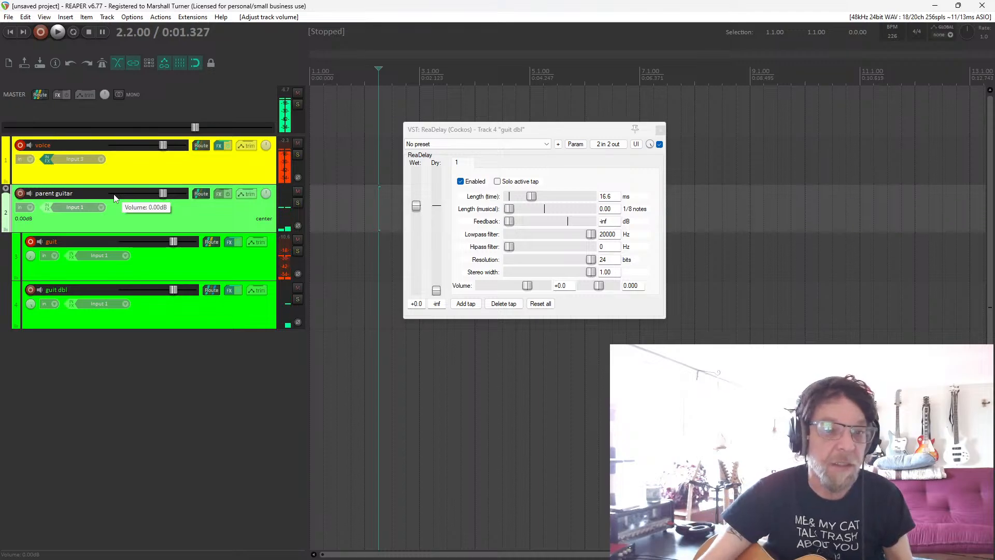
Add a fifth track outside the guitar folder and name it "verb".
double_click(94, 389)
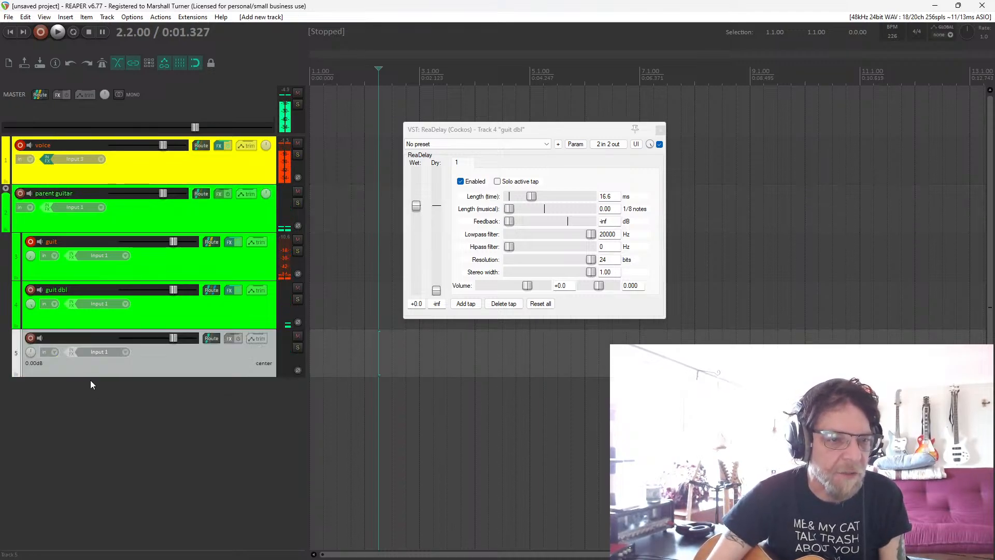
click(16, 325)
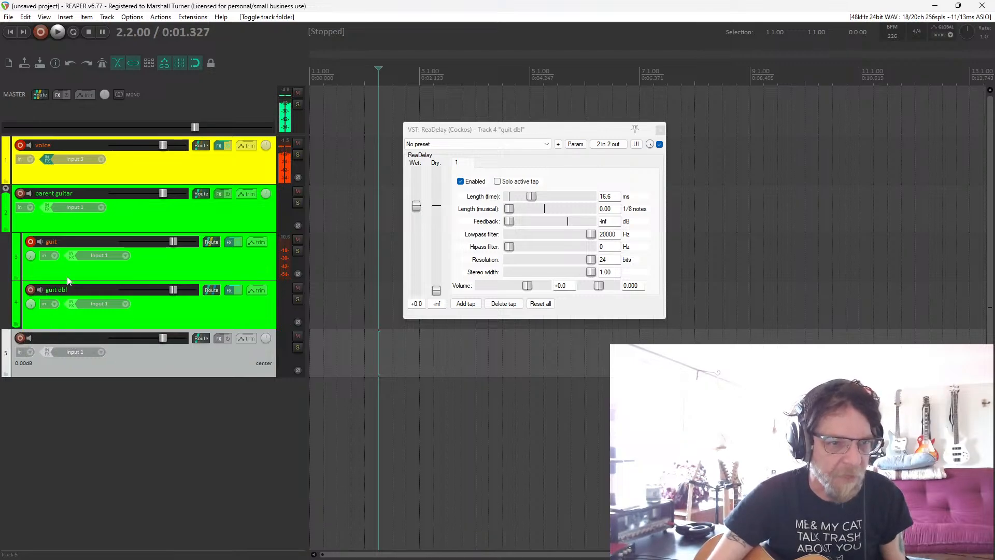
double_click(70, 338)
text(ve)
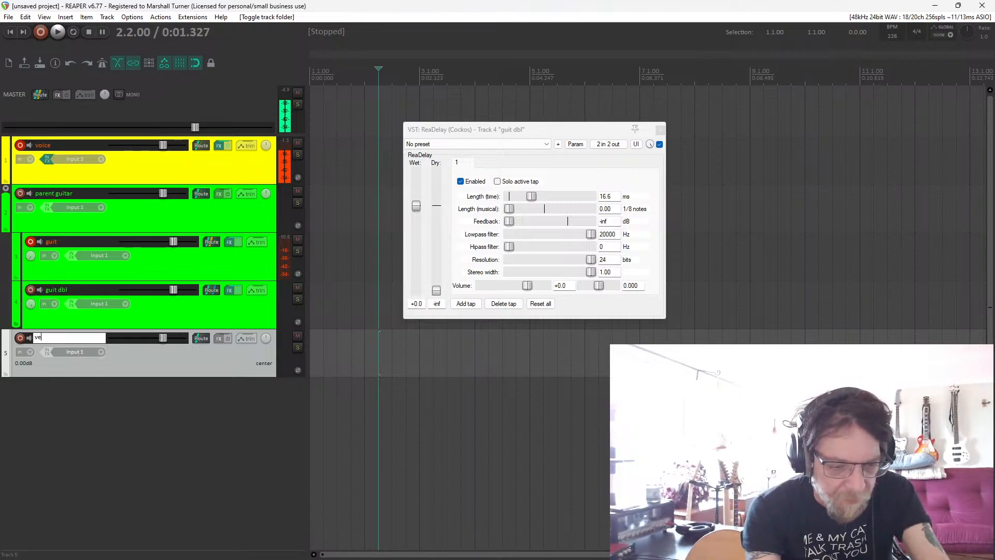
text(rb)
key(Return)
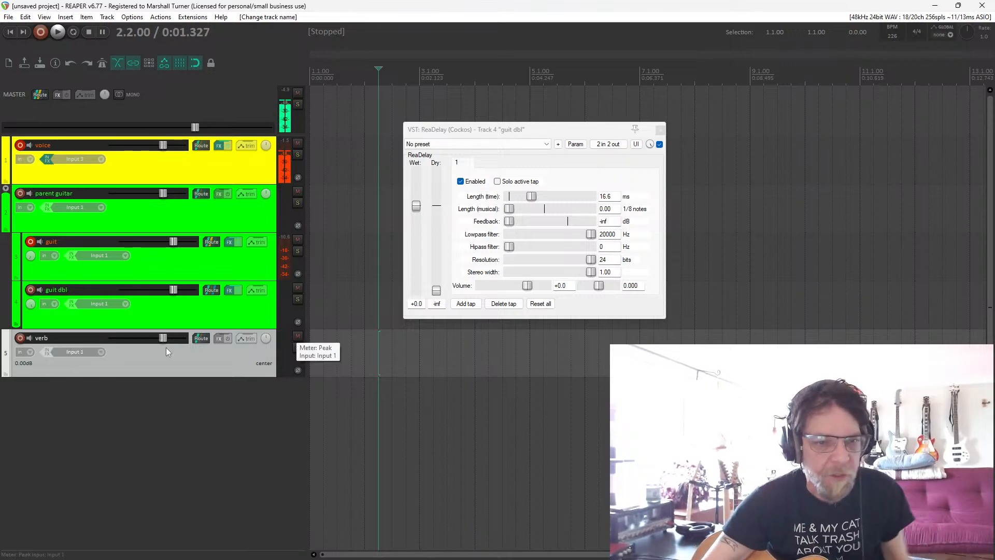
Insert ReaVerbate on the verb track with the dry level at -inf and the wet level at +0.0.
click(218, 339)
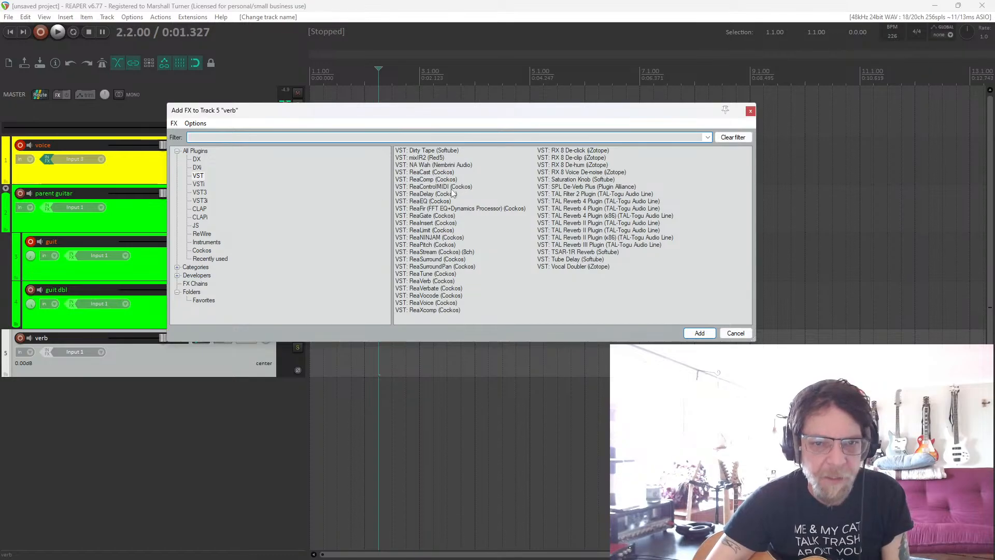
double_click(429, 289)
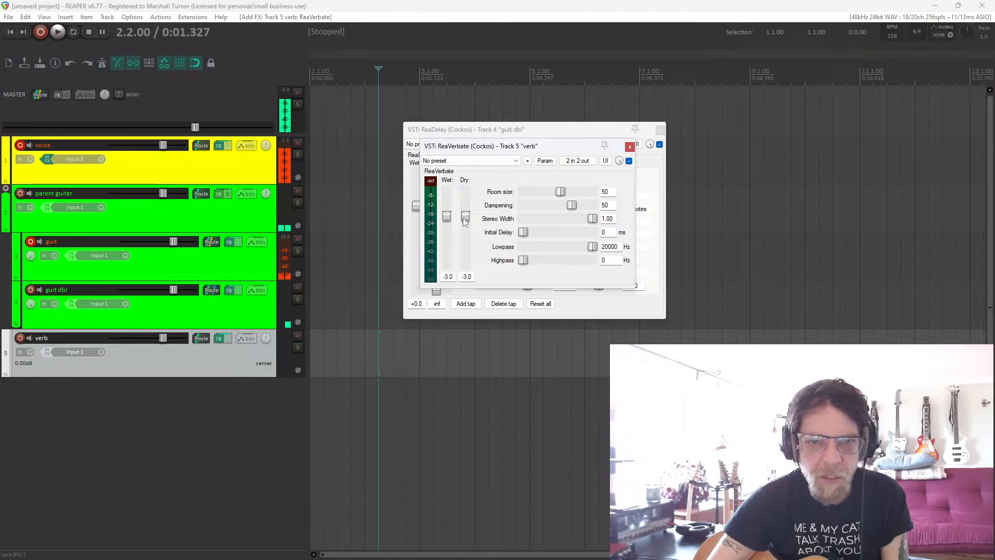
drag(465, 216, 471, 298)
double_click(449, 219)
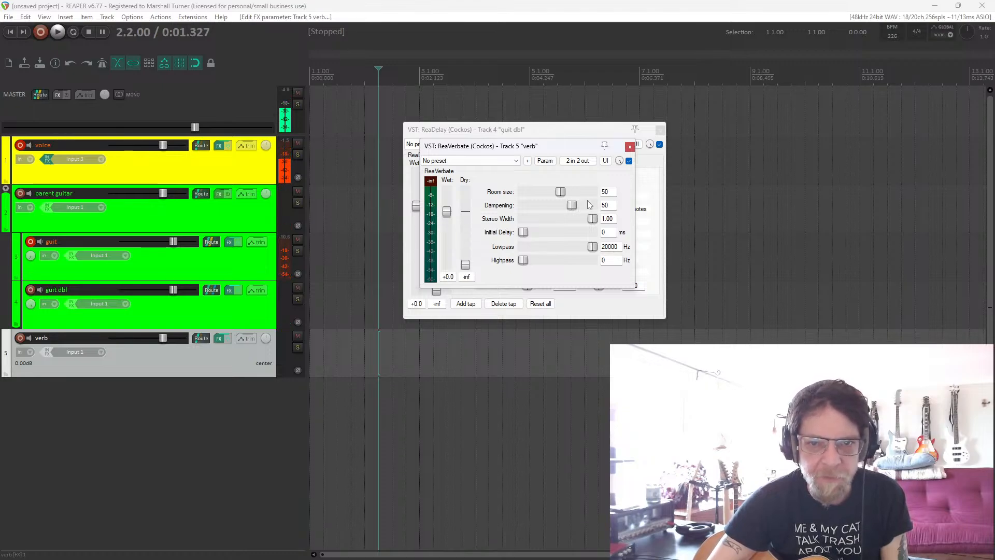
Set ReaVerbate's room size to 92, dampening to 4, highpass to 109 Hz and lowpass to 2193 Hz.
drag(563, 196, 532, 207)
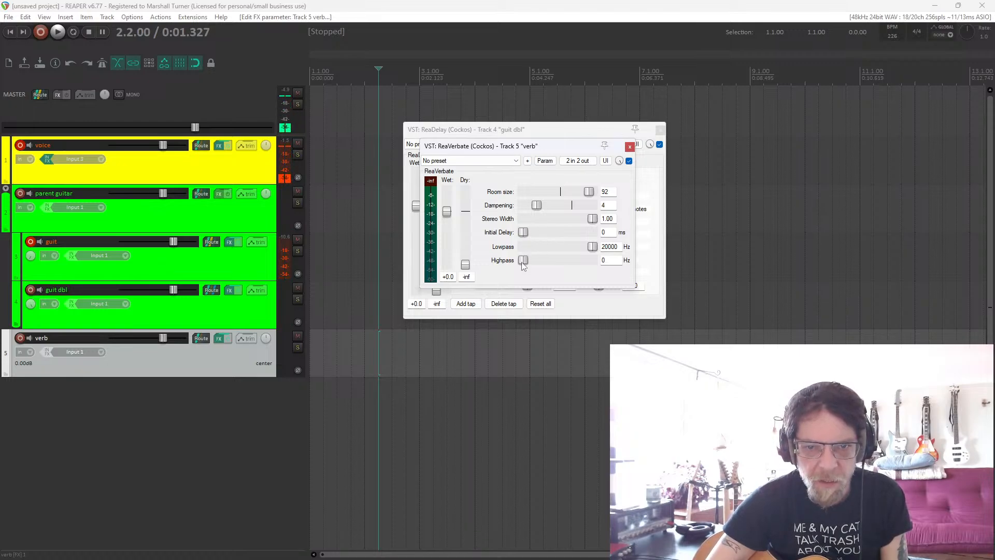
drag(527, 263, 536, 266)
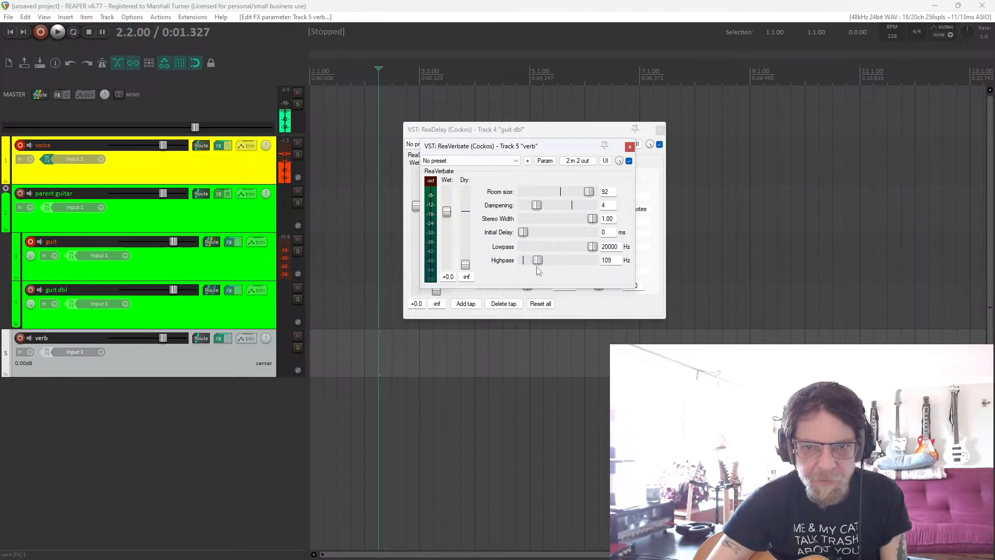
drag(598, 250, 562, 256)
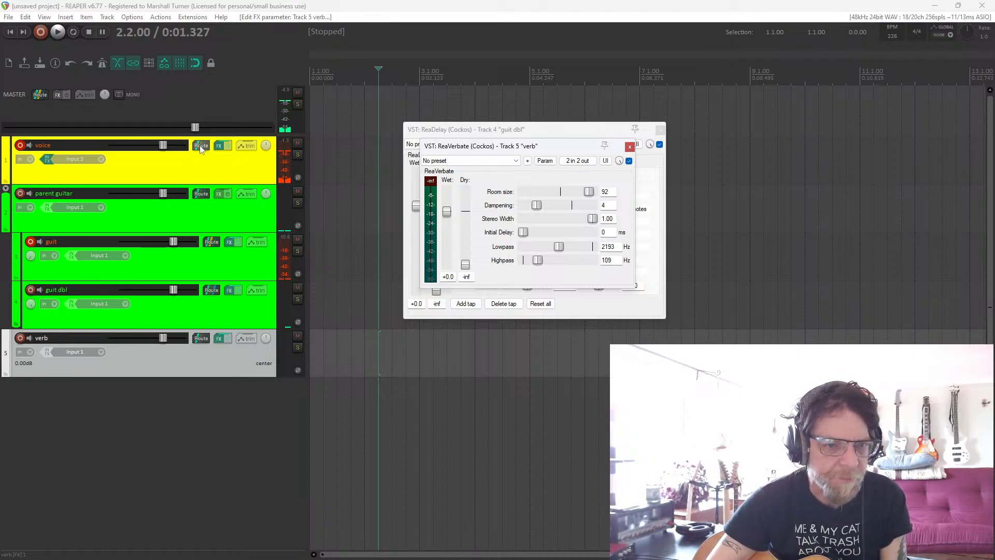
Send the voice track to the verb track as Pre-Fader (Post-FX).
drag(200, 149, 201, 336)
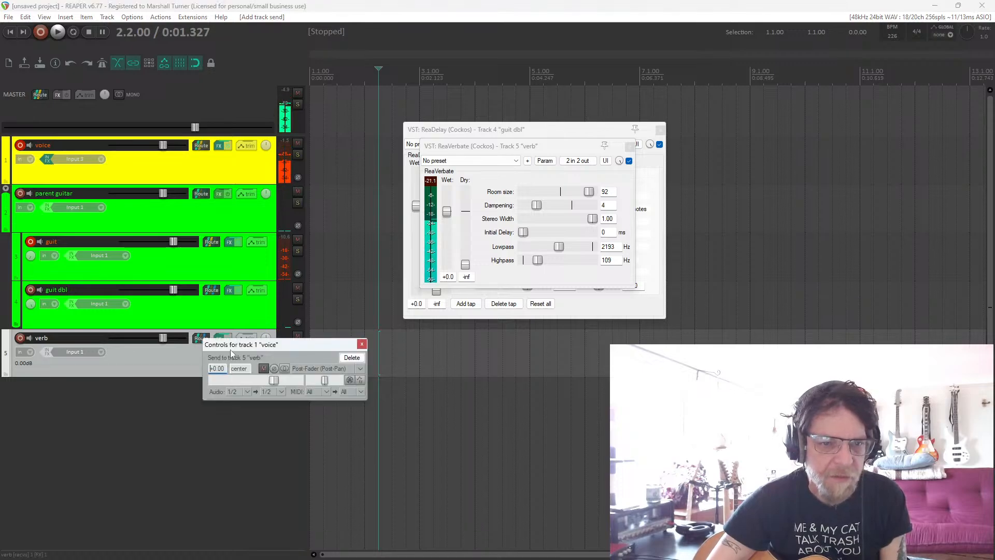
click(320, 369)
click(325, 392)
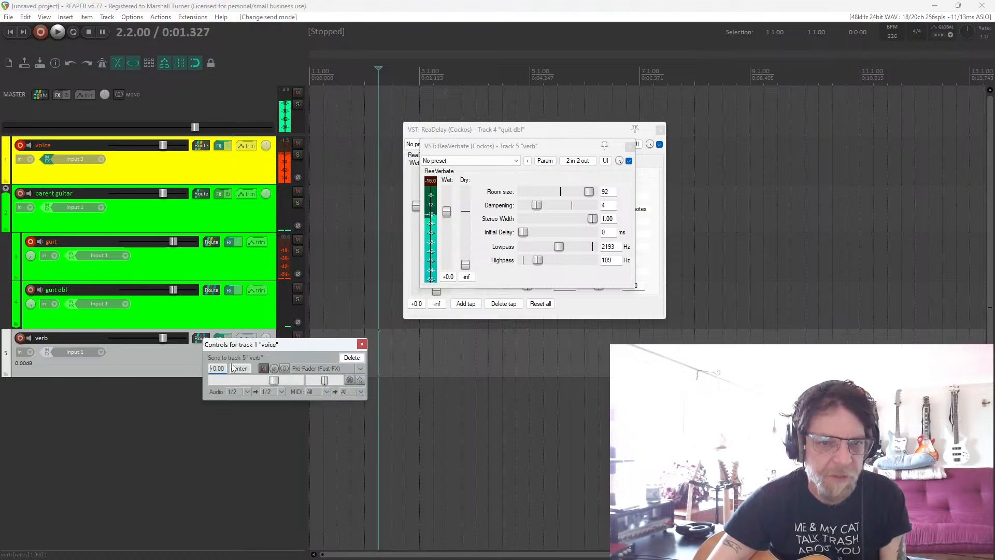
Lower the verb track's volume to -22.68 dB and slightly reduce the parent guitar folder's volume.
drag(165, 338, 139, 350)
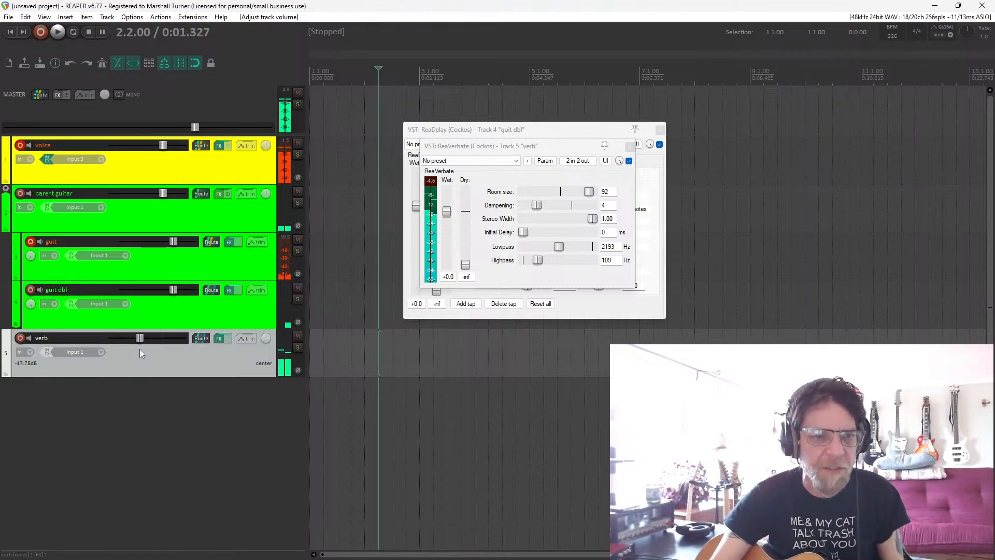
drag(140, 341, 136, 343)
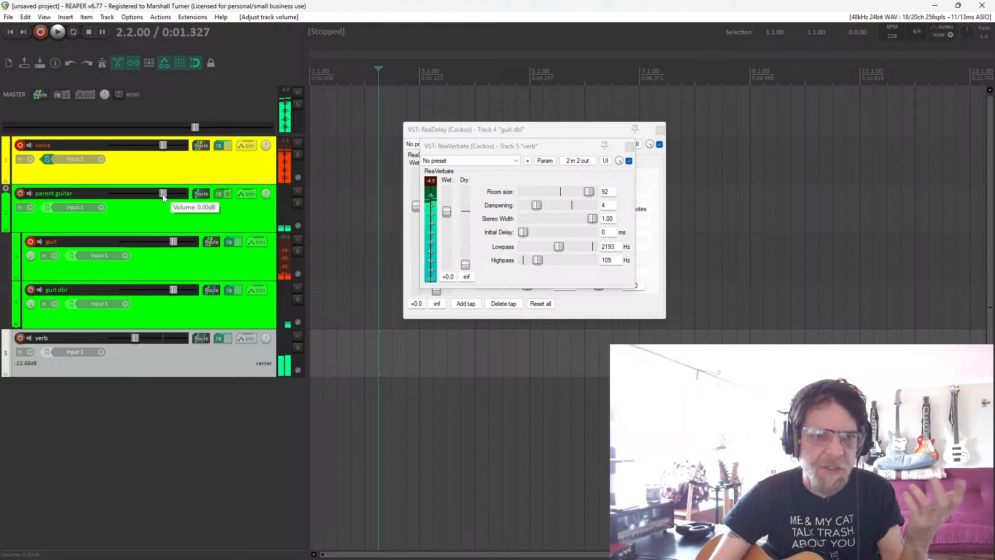
drag(163, 196, 156, 200)
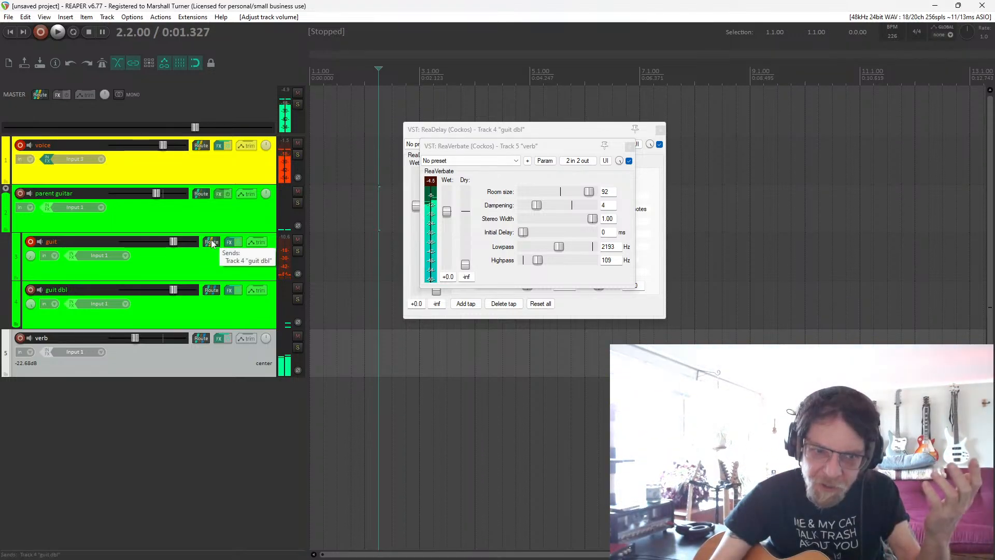
Send the guit track to the verb track as Pre-Fader (Post-FX).
drag(200, 343, 201, 341)
click(319, 372)
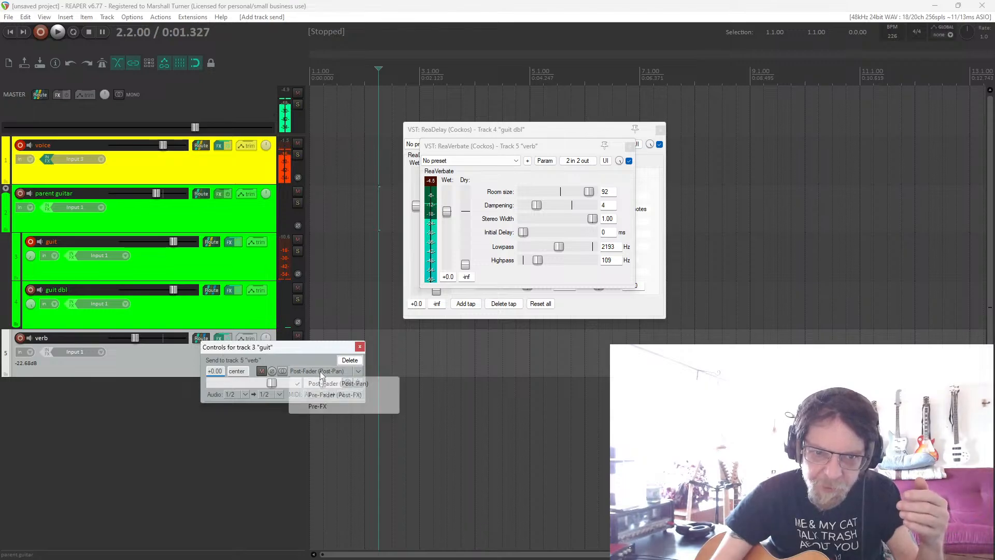
click(326, 395)
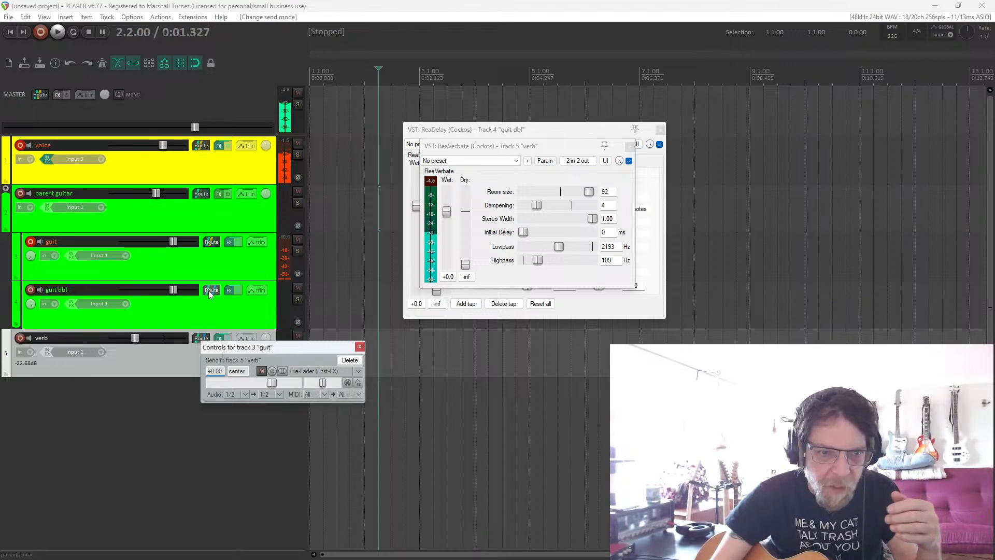
Send the guit dbl track to the verb track as Pre-Fader (Post-FX).
drag(209, 293, 202, 344)
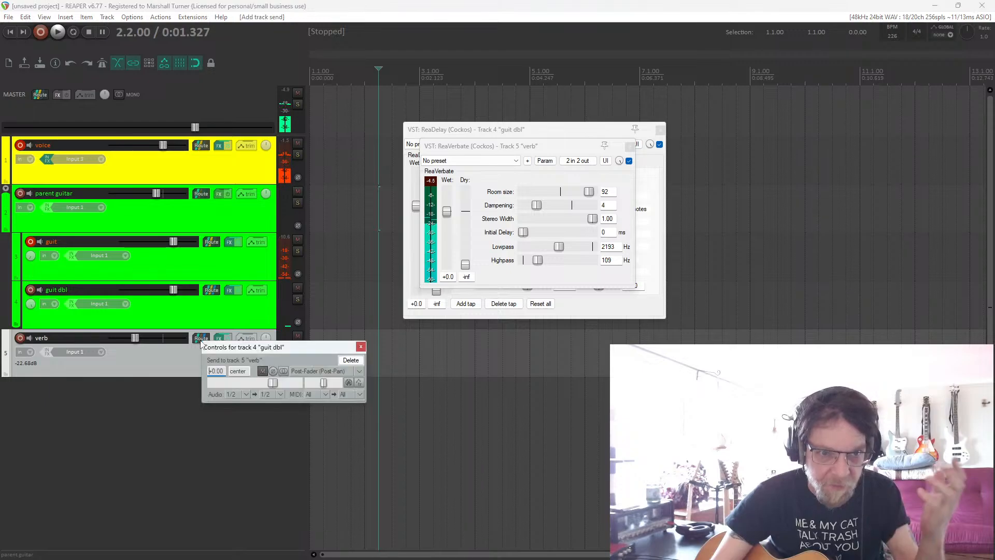
click(299, 372)
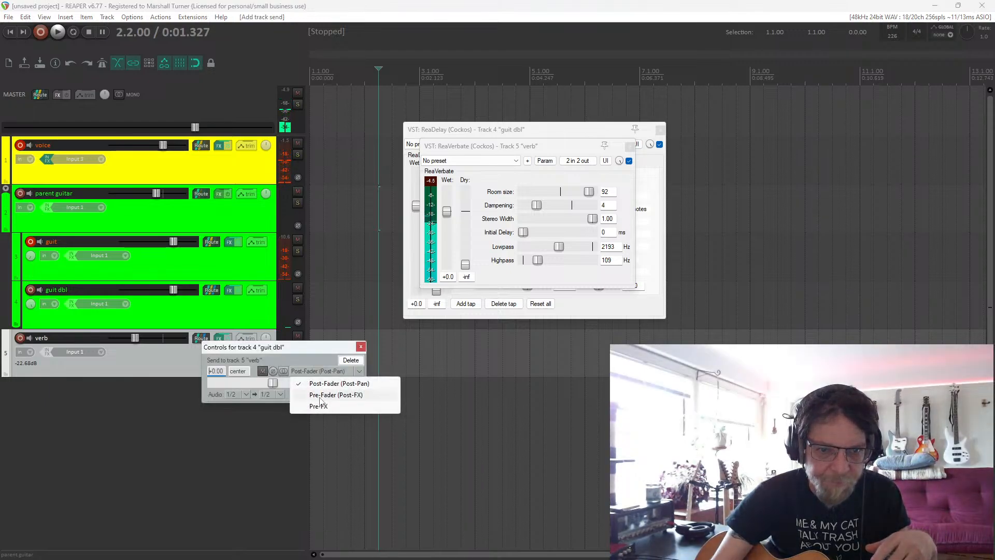
click(316, 393)
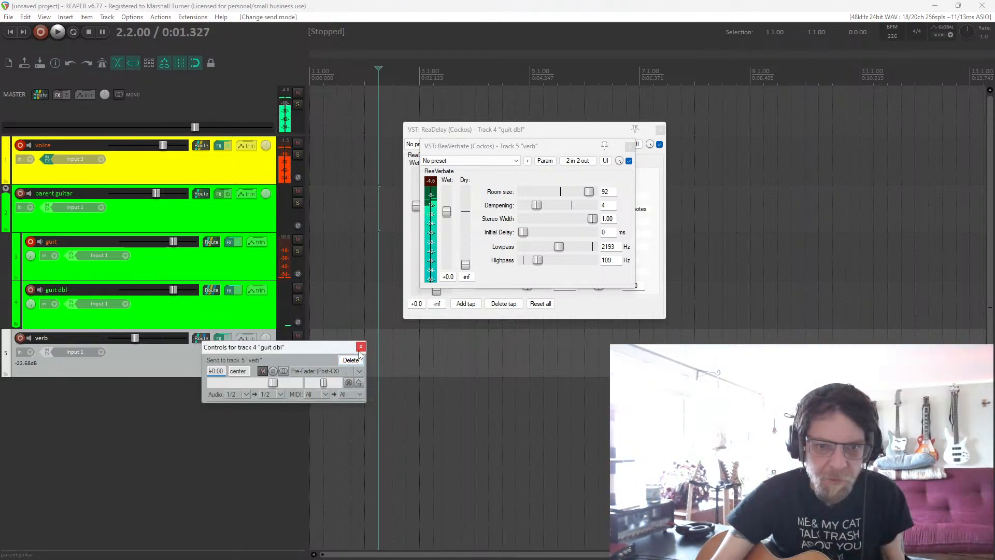
click(361, 346)
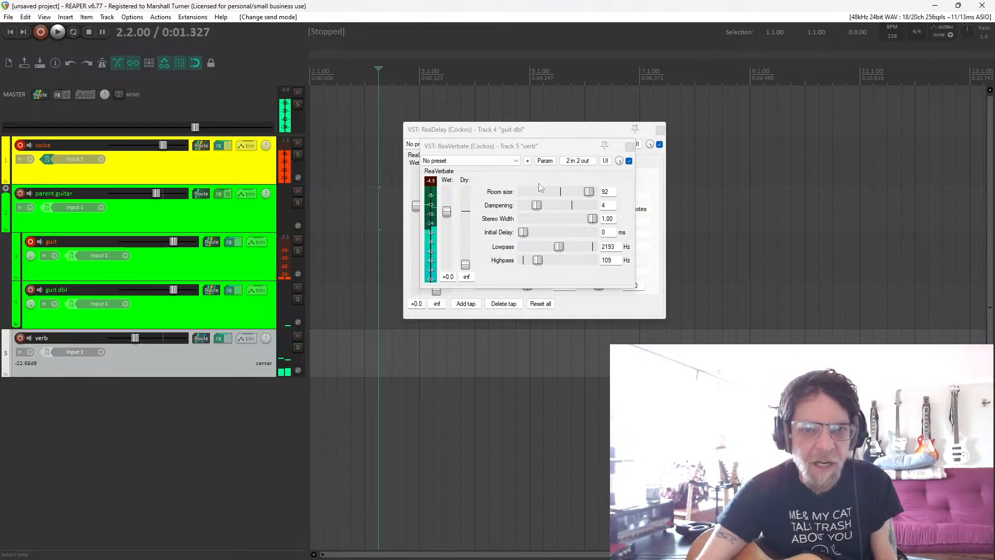
Close the floating ReaVerbate and ReaDelay windows, open the verb track's FX chain and toggle ReaVerbate's bypass, ending with the effect bypassed.
click(630, 146)
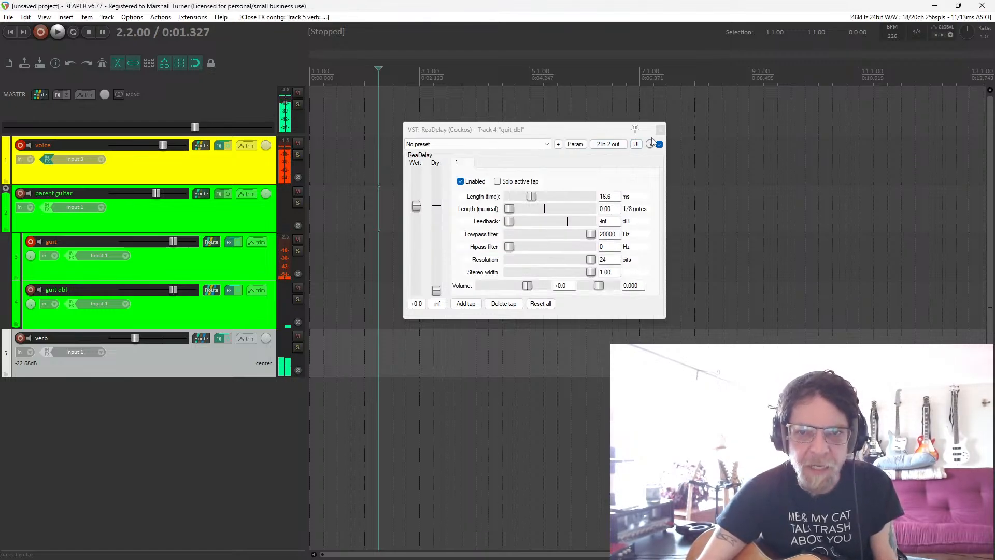
click(659, 130)
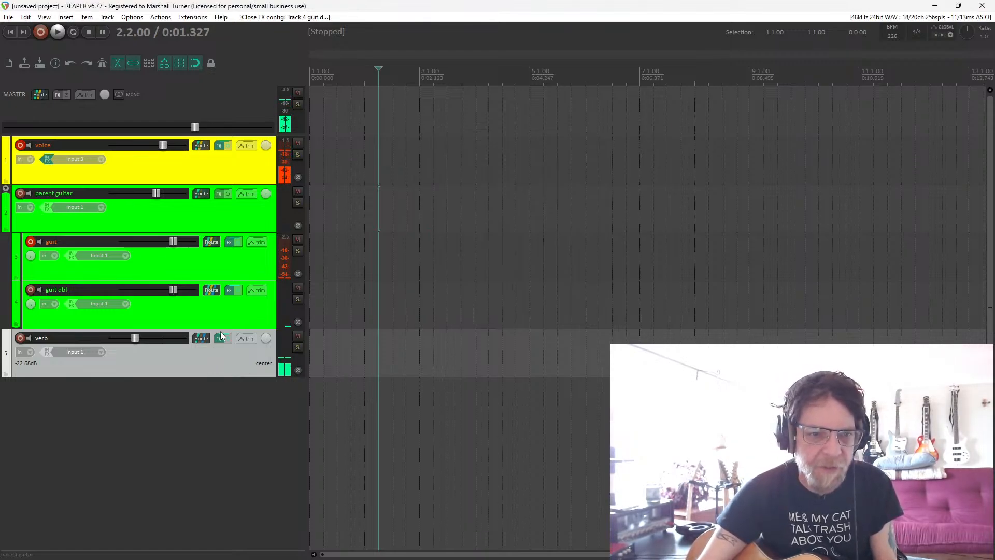
click(221, 337)
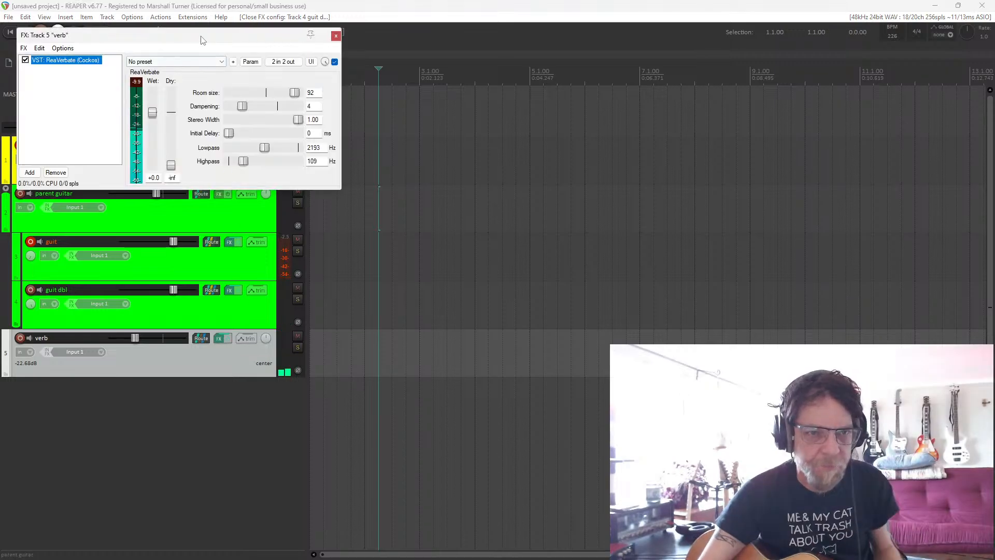
drag(202, 41, 337, 94)
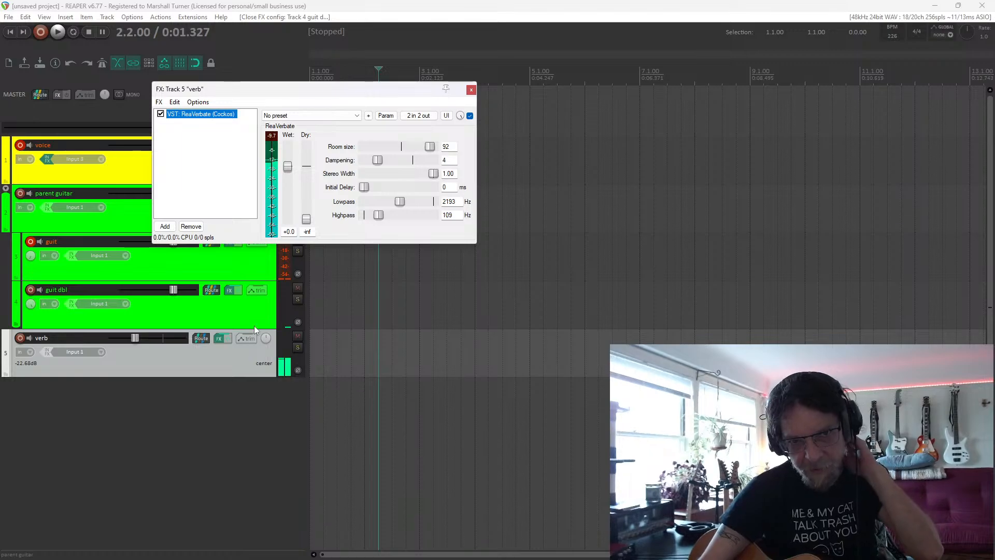
click(470, 117)
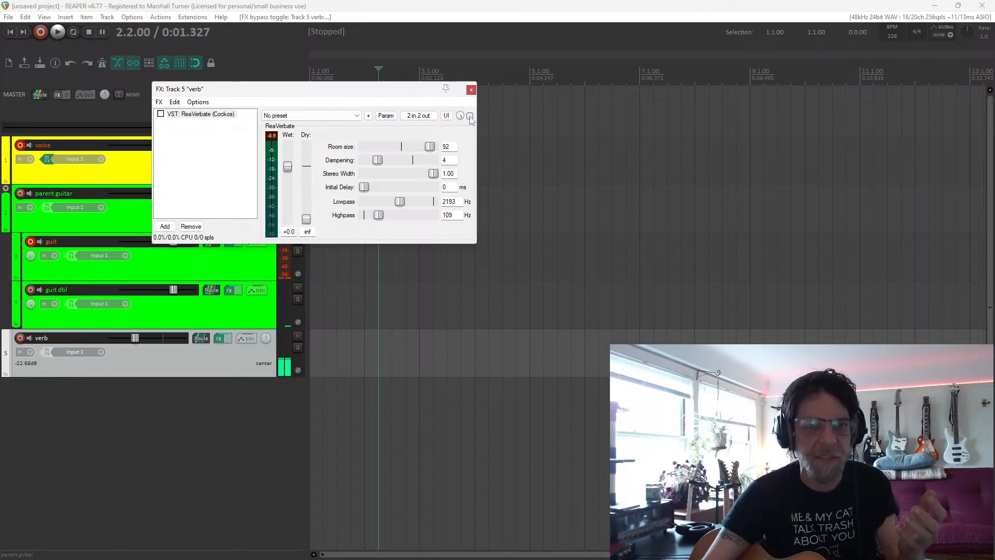
click(469, 115)
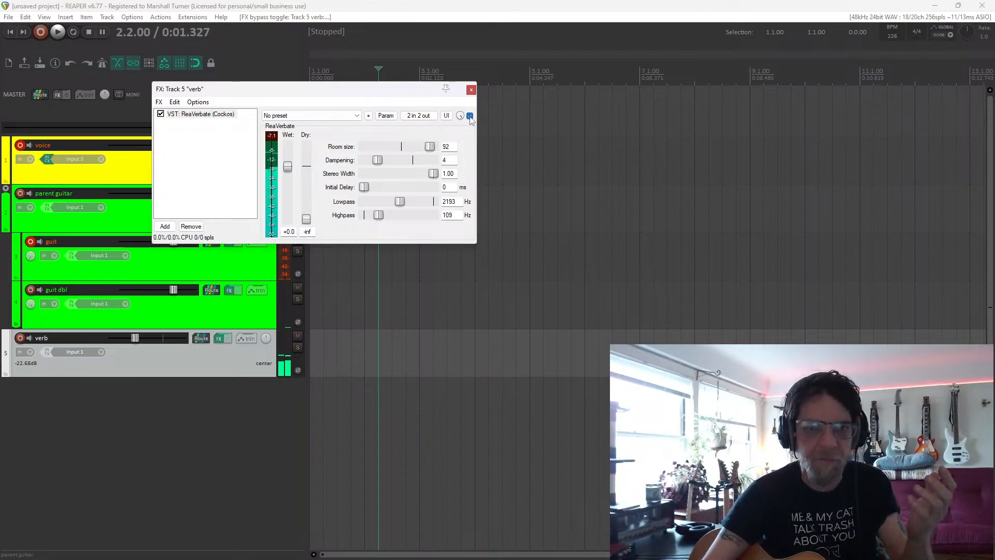
click(470, 116)
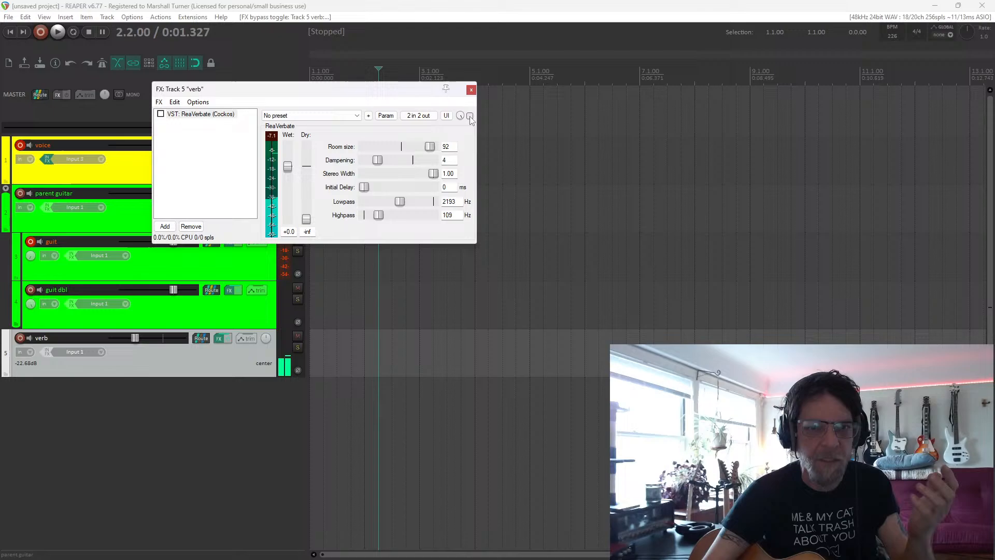
Map ReaVerbate's bypass to MIDI Chan 1 CC 6 using the Toggle (>0=toggle) CC mode.
click(386, 116)
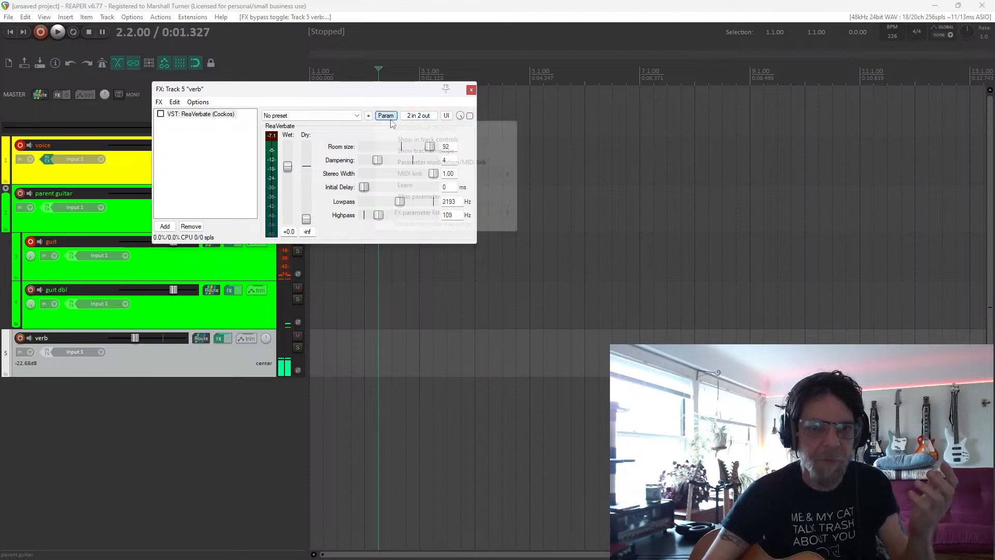
click(415, 186)
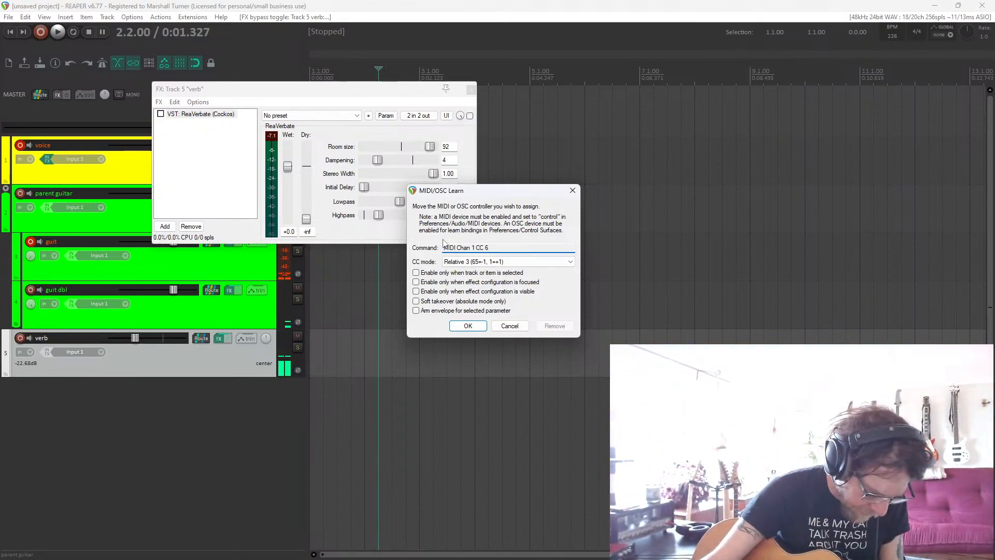
click(484, 263)
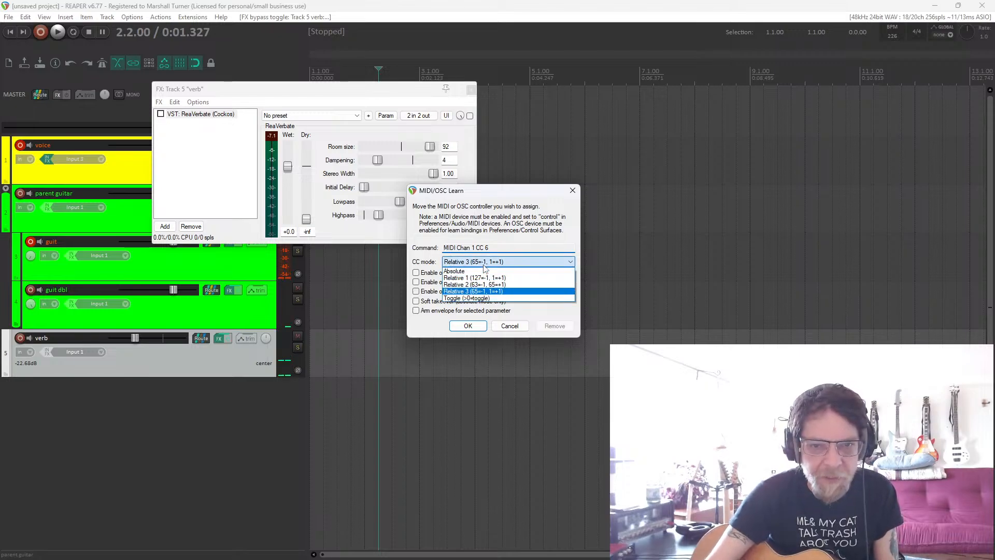
click(473, 299)
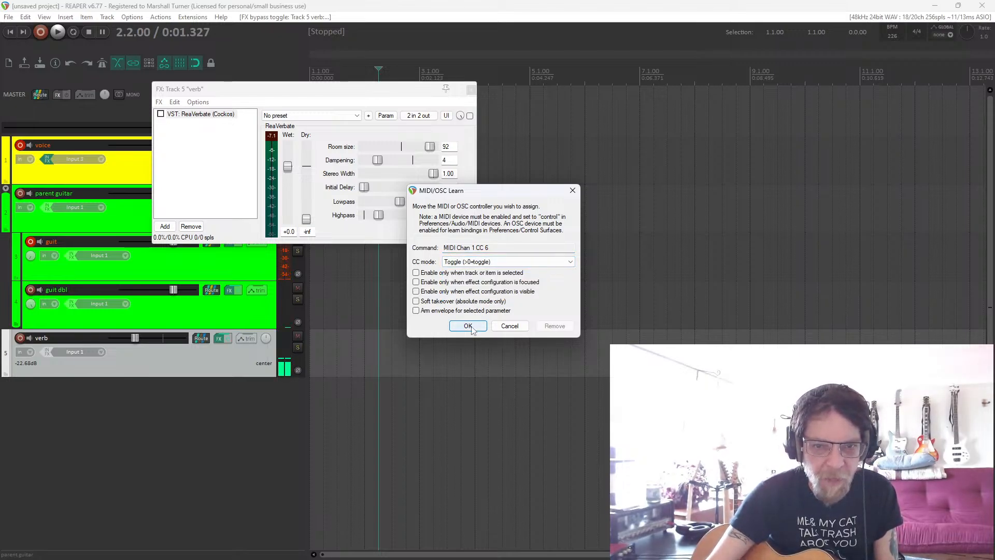
click(467, 327)
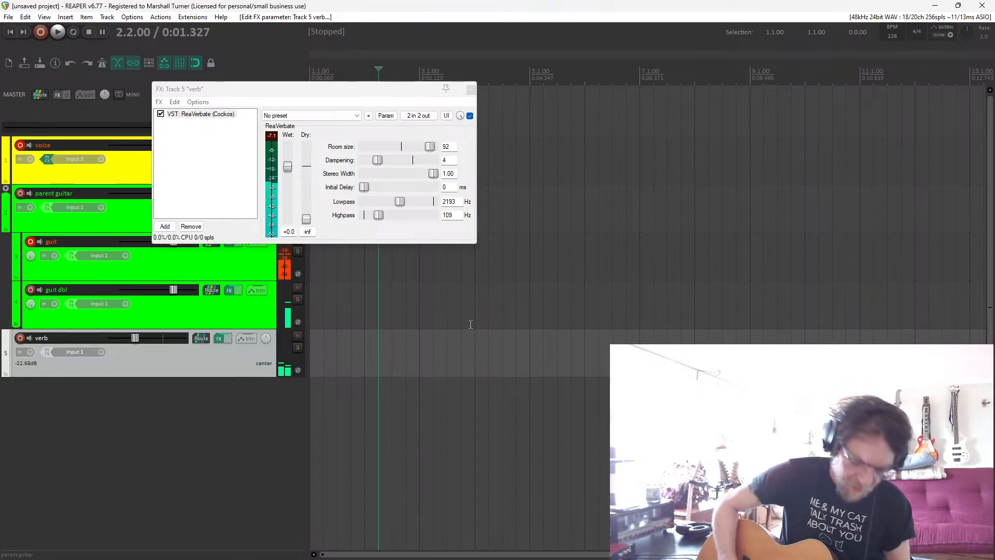
Test the mapped bypass by switching ReaVerbate off and back on, and close the verb track's FX chain.
key(ctrl+b)
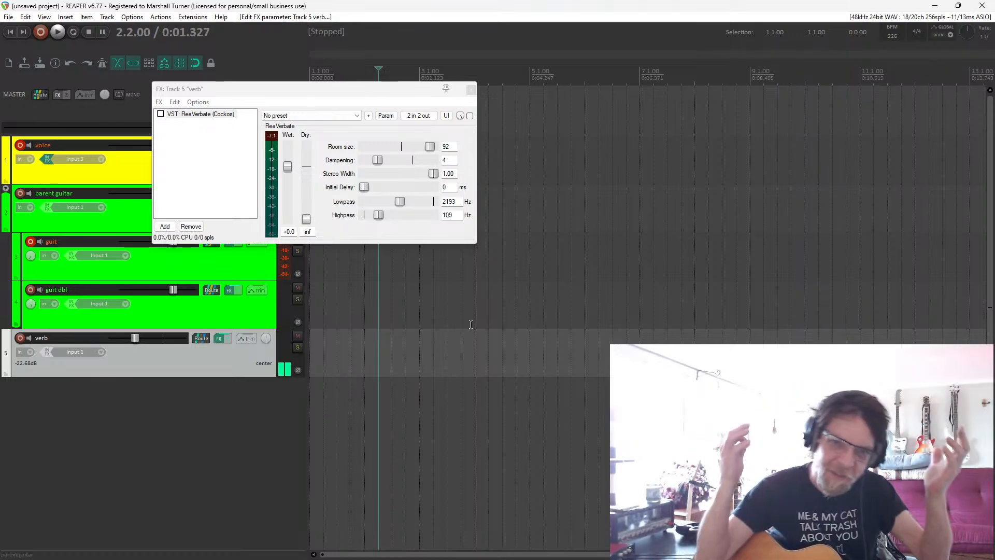
key(ctrl+b)
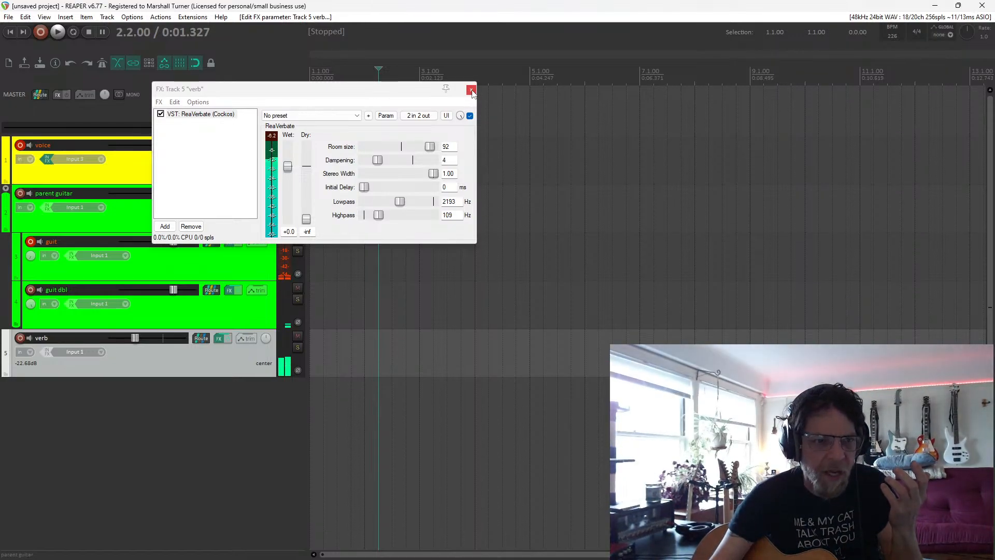
click(470, 89)
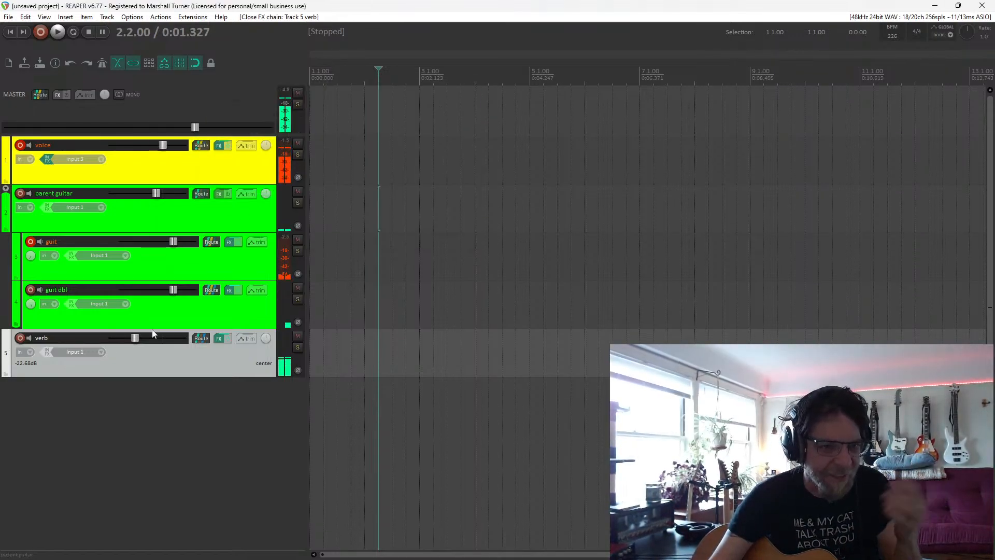
Add a new track below verb and insert the JS: Ozzifier Chorus effect on it, filtering all plugins by "oz".
double_click(135, 405)
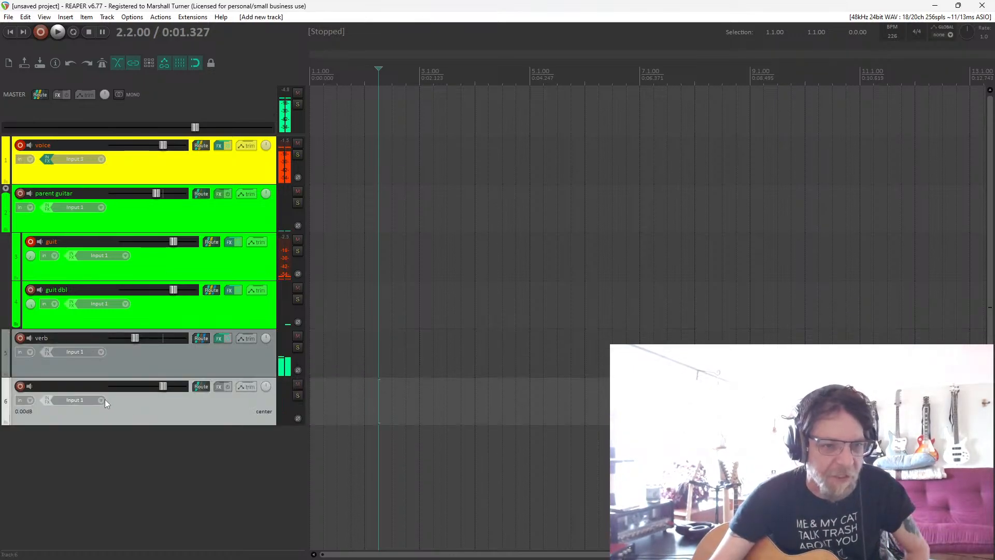
click(218, 388)
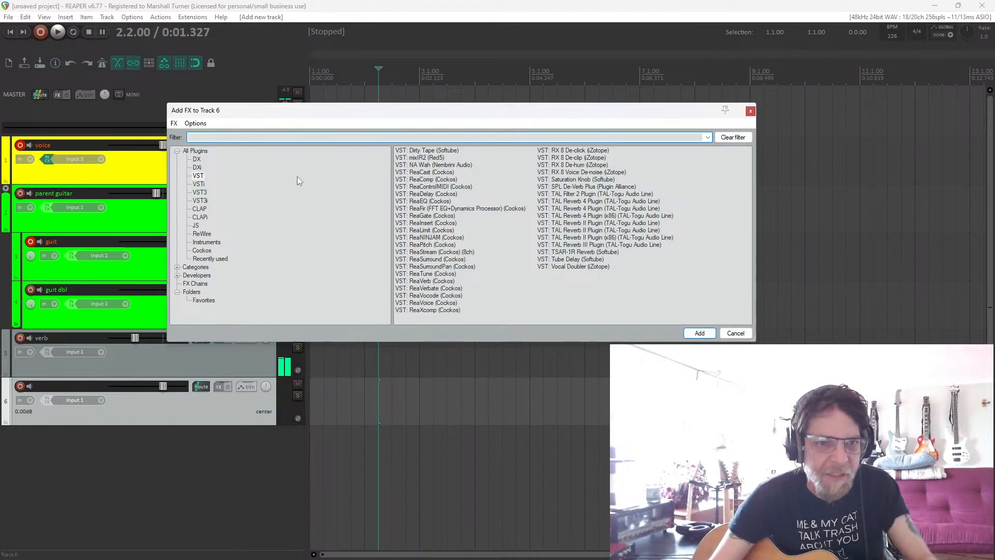
click(203, 150)
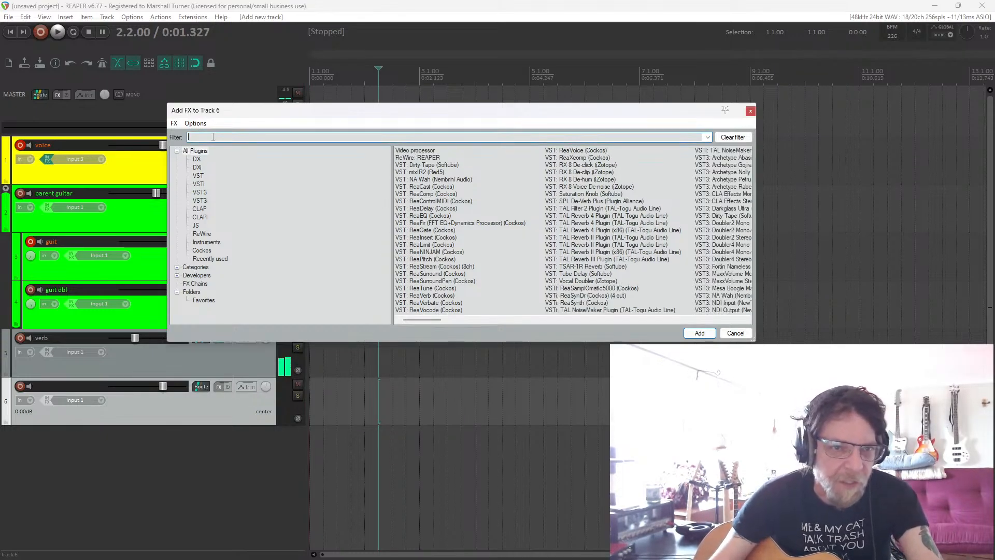
click(213, 137)
text(oz)
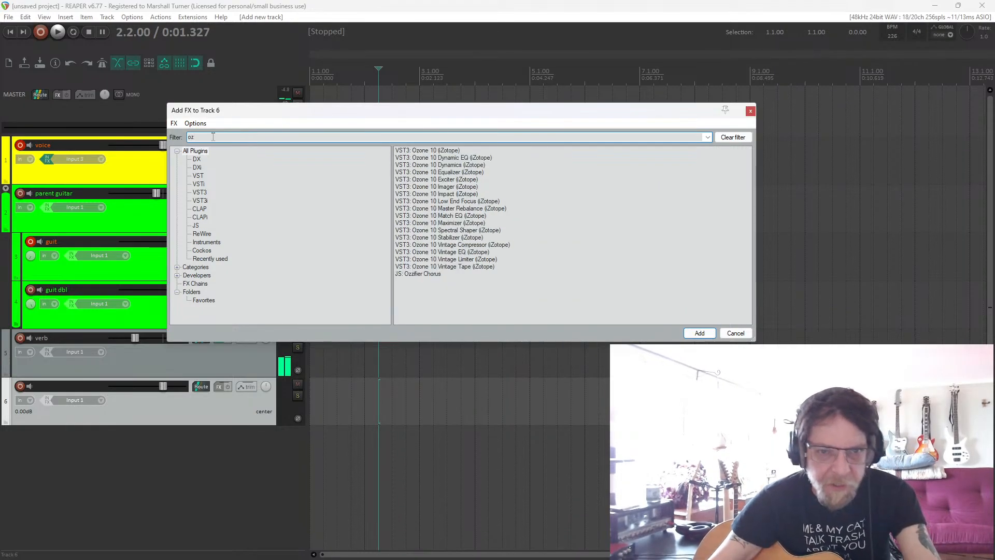
double_click(427, 275)
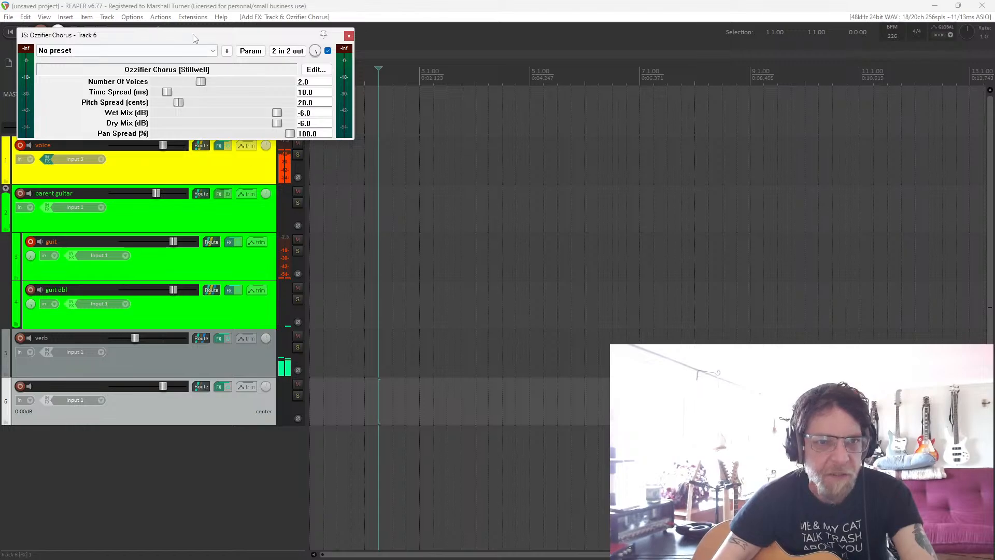
Set Ozzifier Chorus to 3 voices and lower its dry mix to -120 dB.
drag(193, 34, 536, 96)
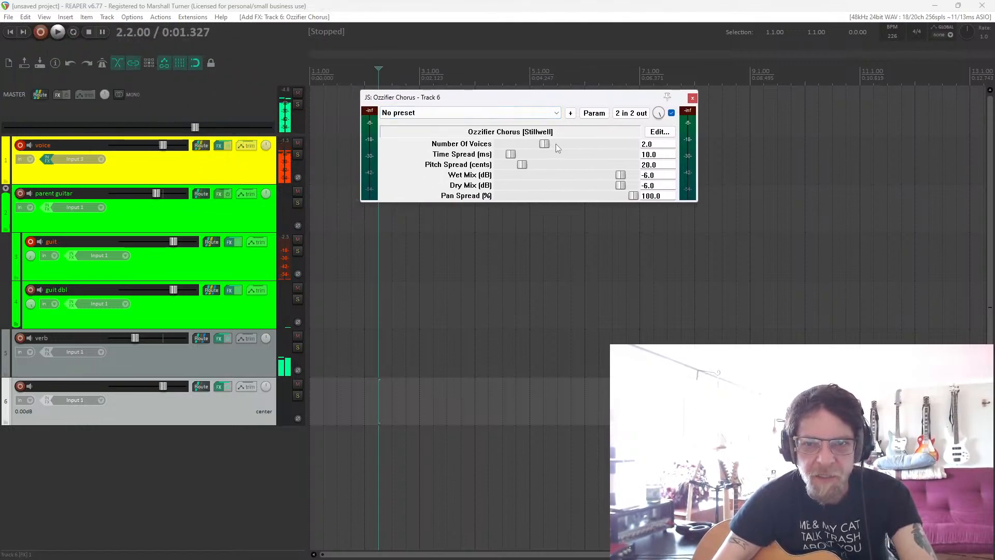
drag(562, 145, 575, 145)
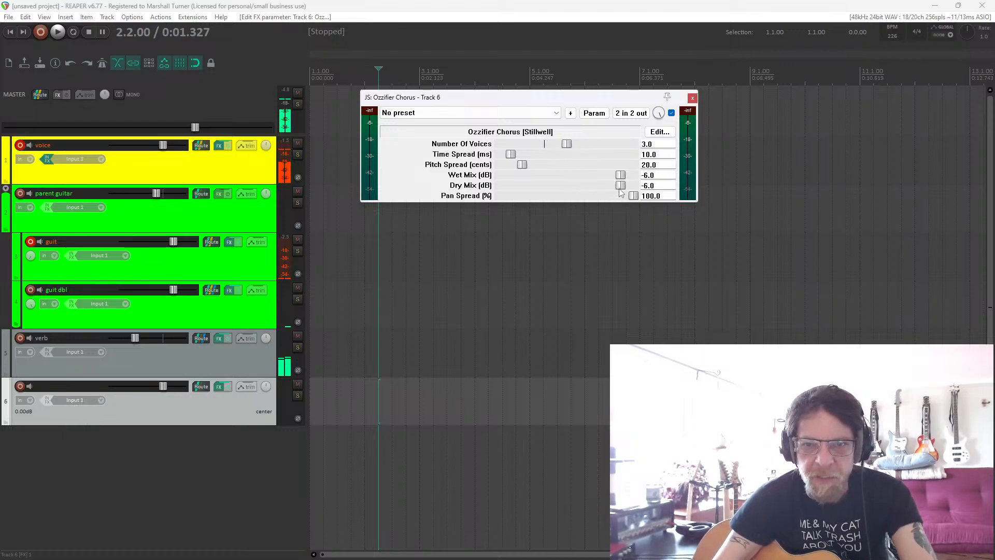
drag(620, 185, 512, 188)
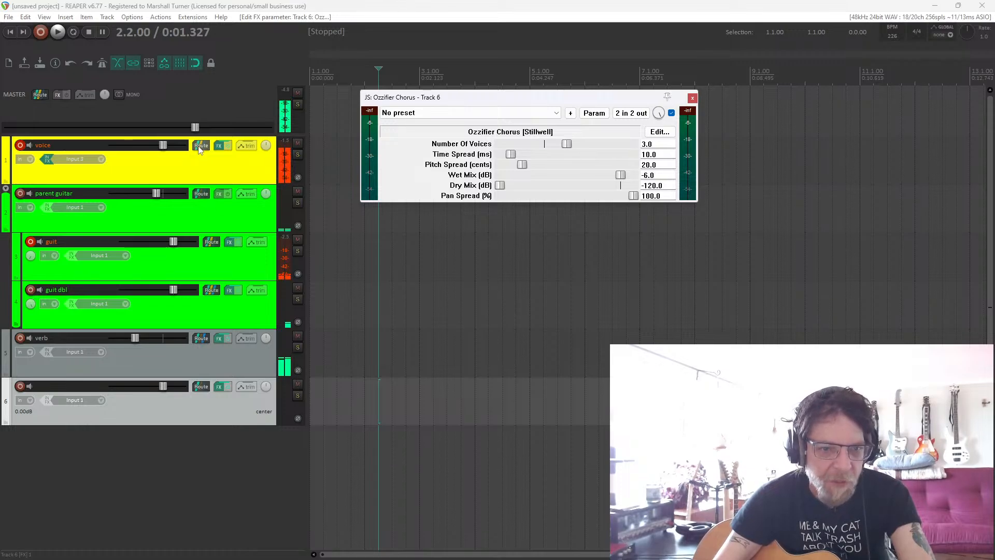
Send the voice track to the chorus track (track 6) as Pre-Fader (Post-FX).
drag(200, 150, 204, 241)
drag(203, 368, 203, 389)
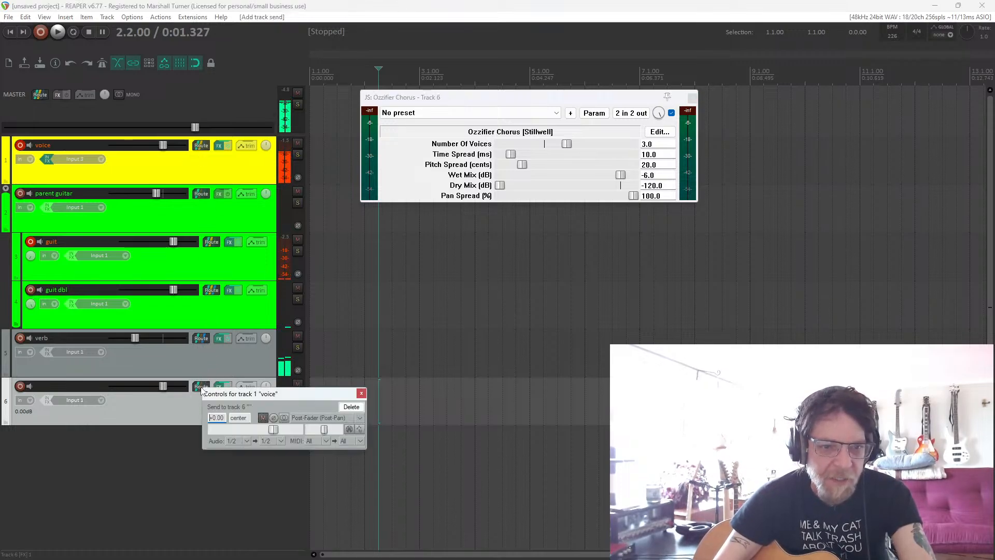
click(333, 417)
click(336, 440)
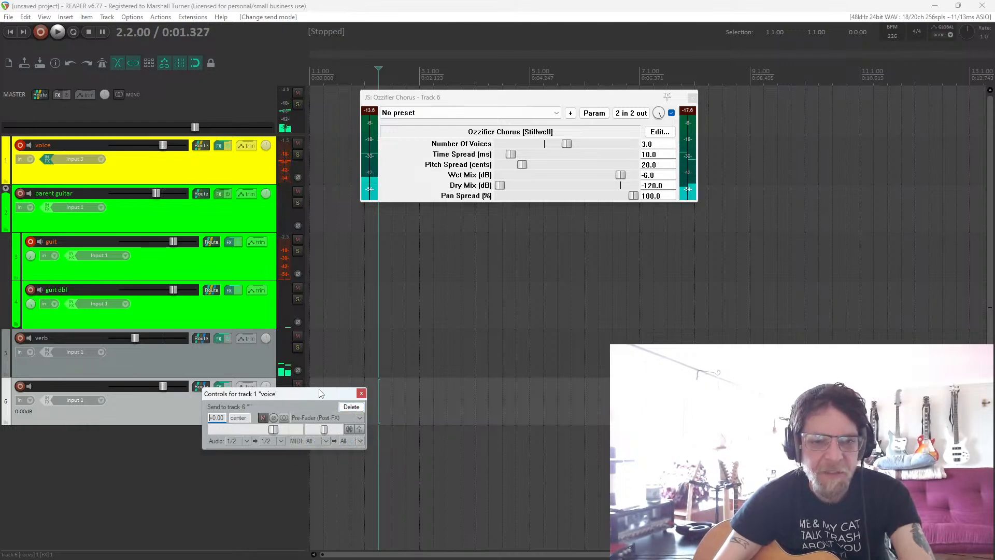
drag(317, 391, 576, 291)
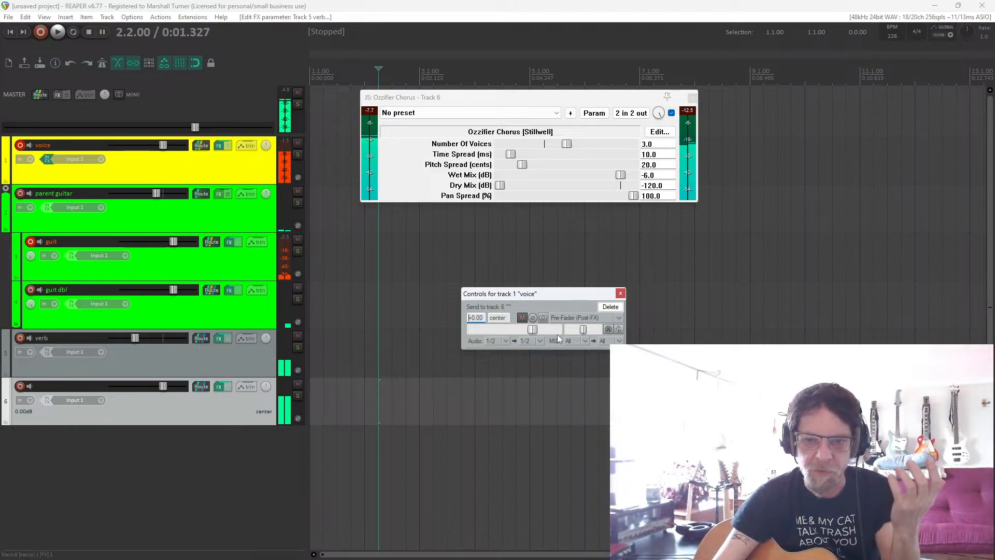
click(620, 293)
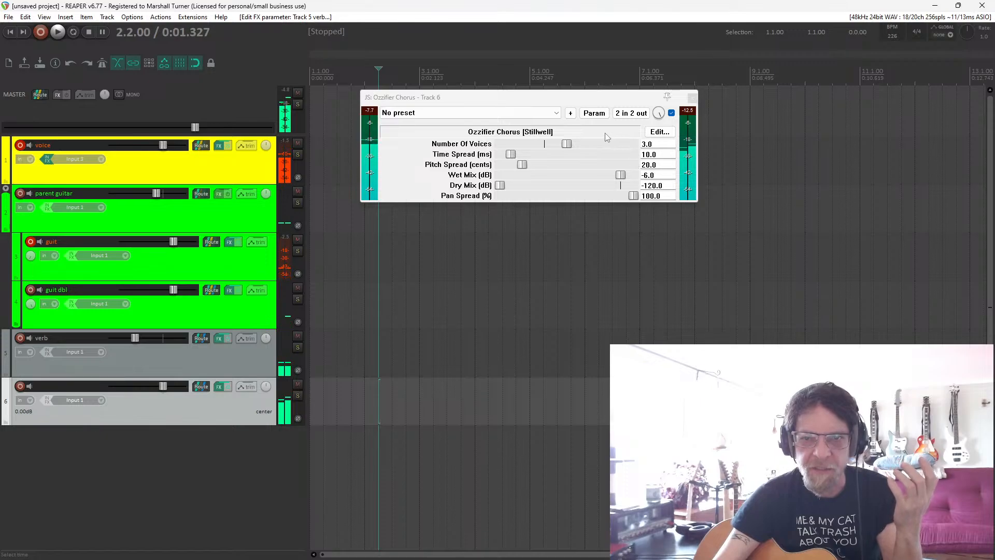
Compare the chorus bypassed and enabled, raise its wet mix to 0 dB and bypass the effect.
click(671, 113)
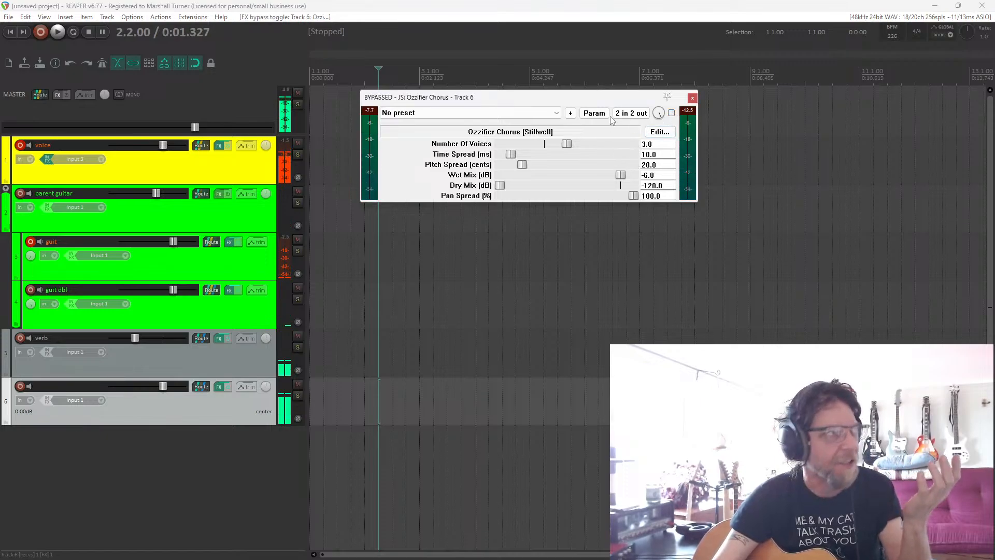
click(671, 113)
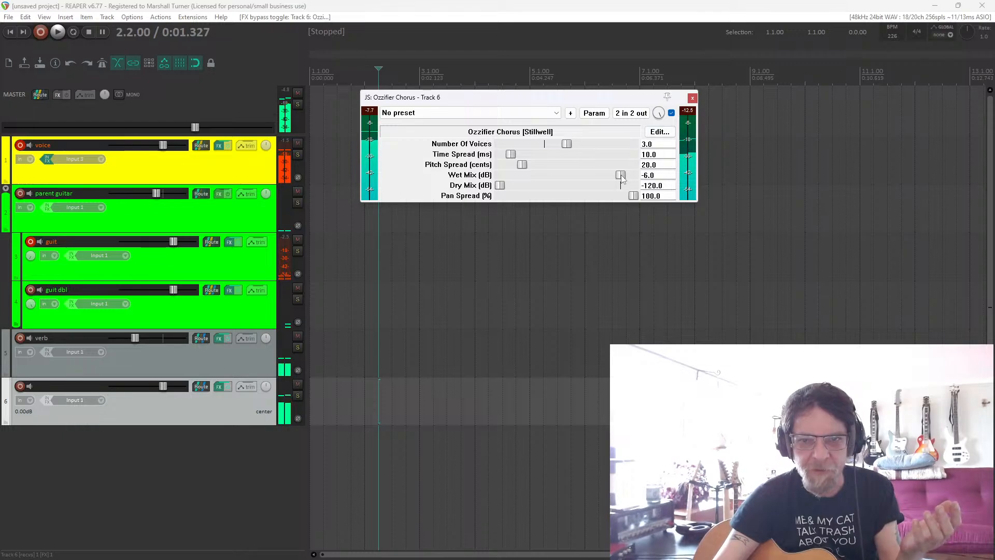
drag(623, 176, 629, 180)
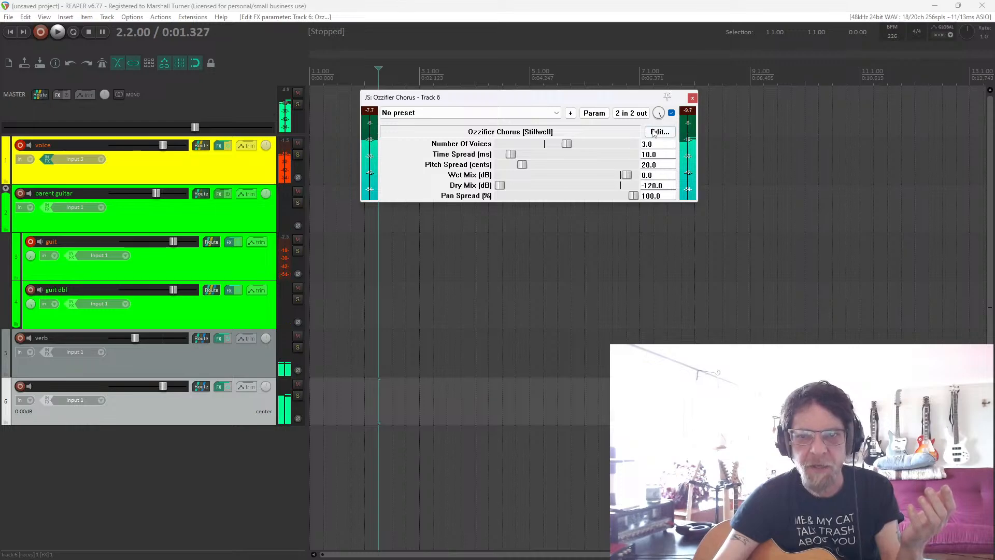
click(672, 113)
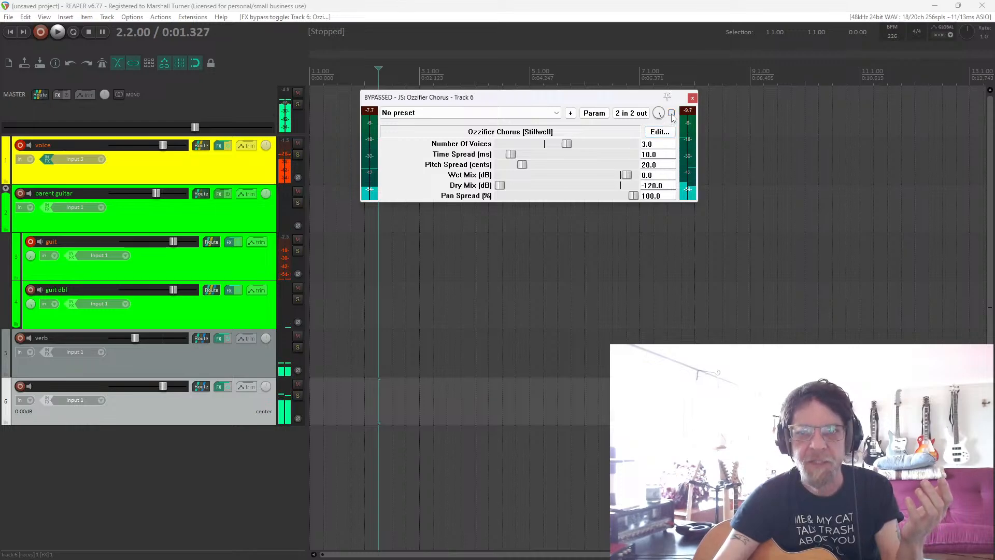
Map the Ozzifier Chorus bypass to MIDI Chan 1 CC 5 with the Toggle (>0=toggle) CC mode.
click(672, 113)
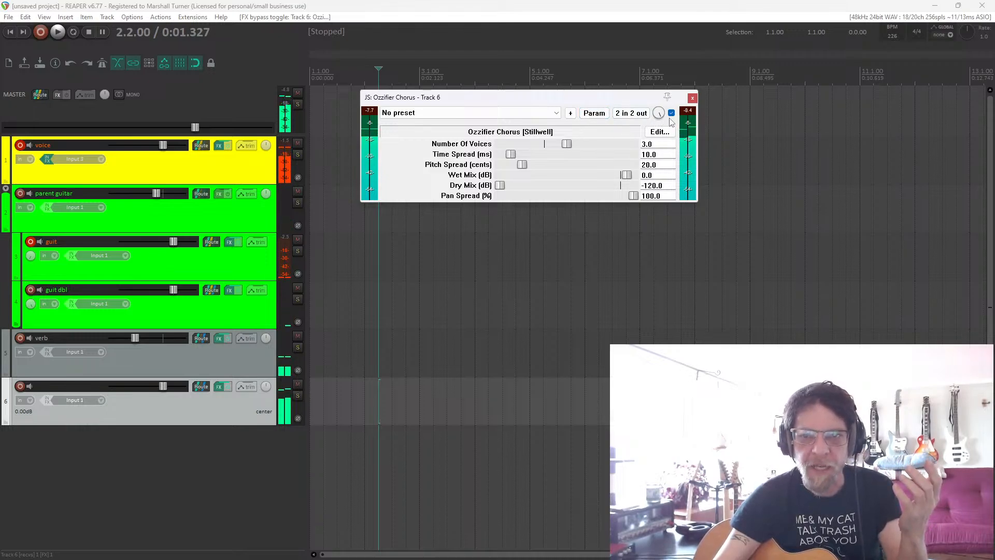
click(671, 113)
right_click(671, 113)
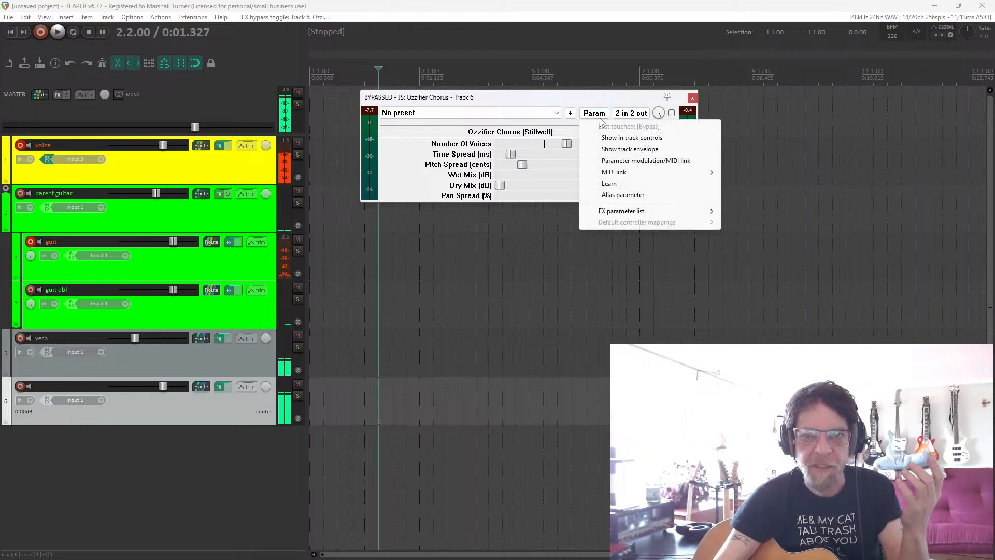
click(609, 184)
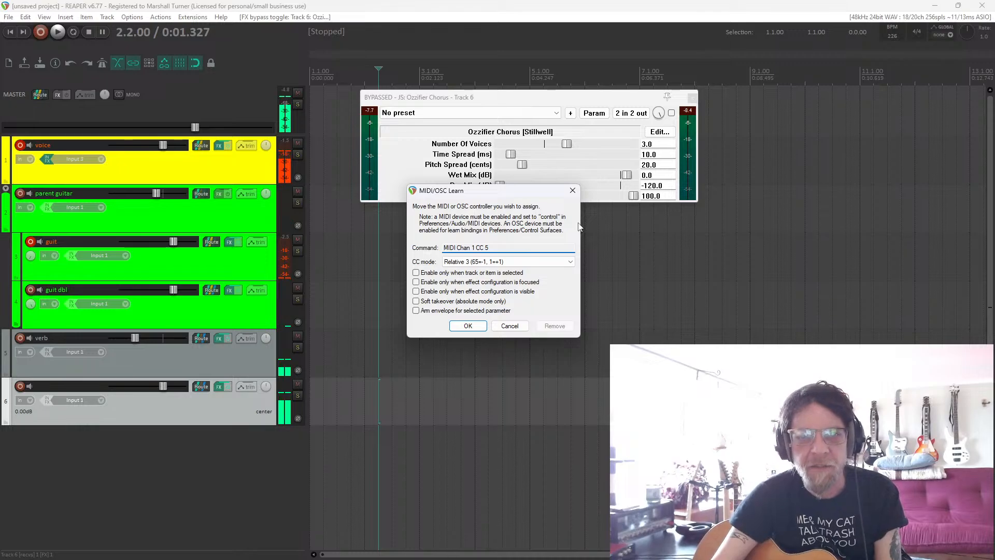
click(507, 261)
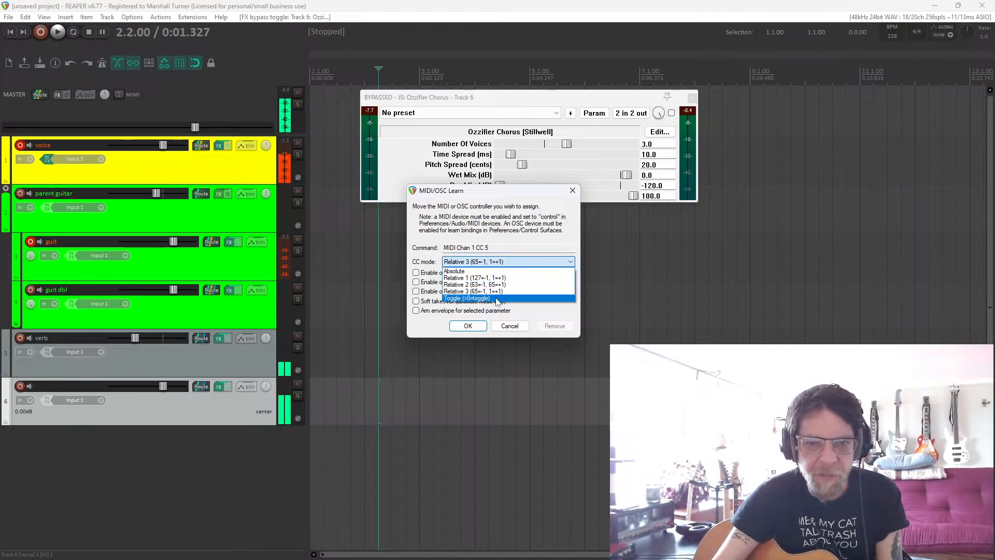
click(497, 302)
click(472, 329)
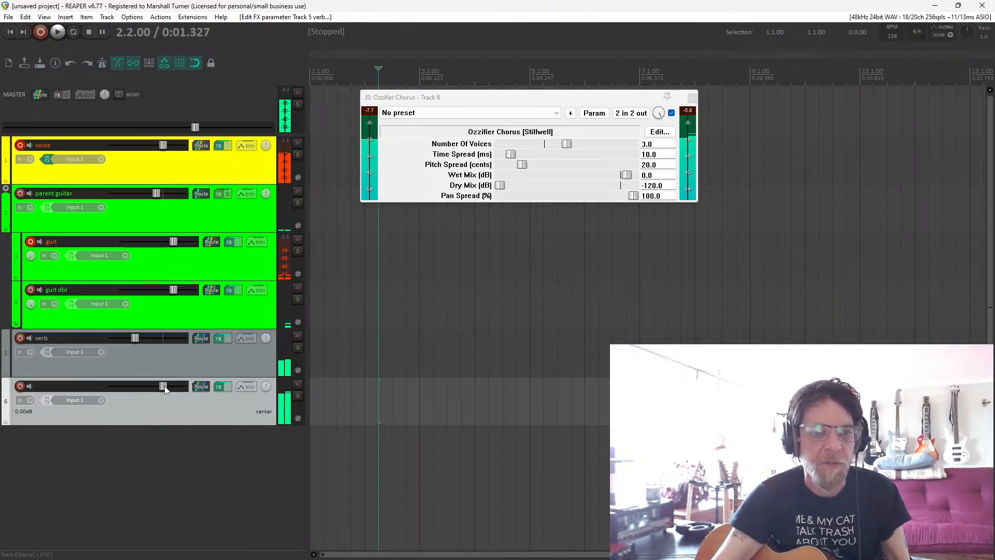
Lower track 6's volume to about -16.8 dB and name the track chorus/delay.
drag(164, 386, 142, 387)
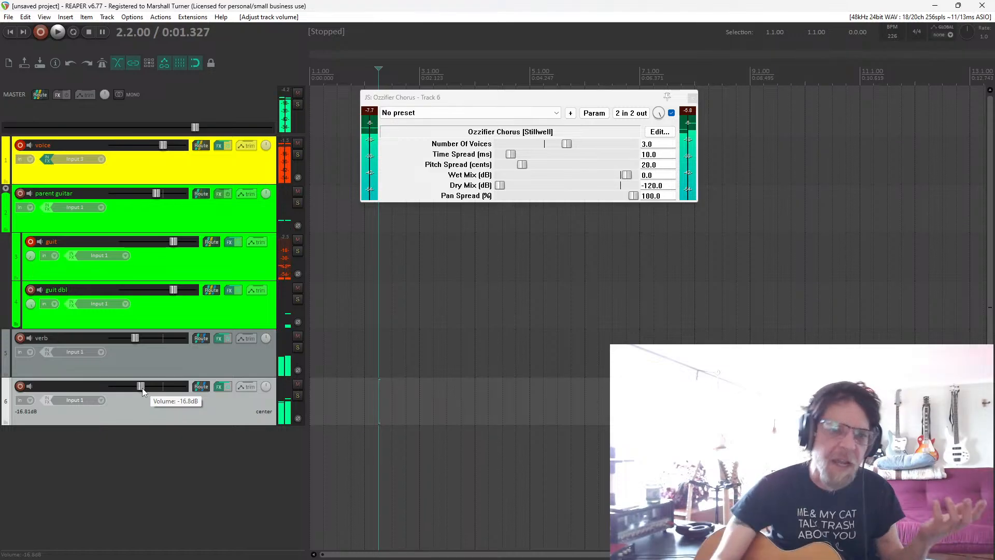
double_click(48, 387)
text(ch)
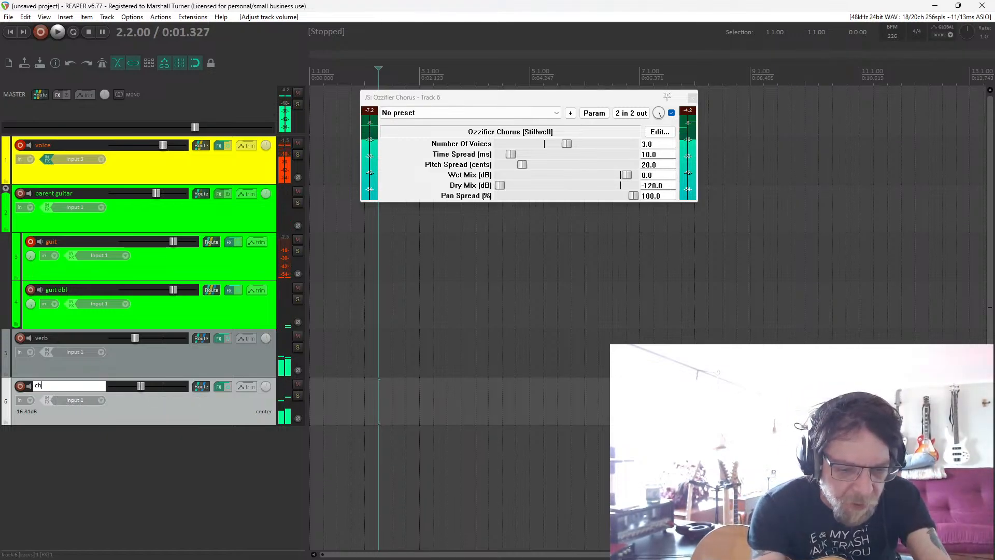
text(orus)
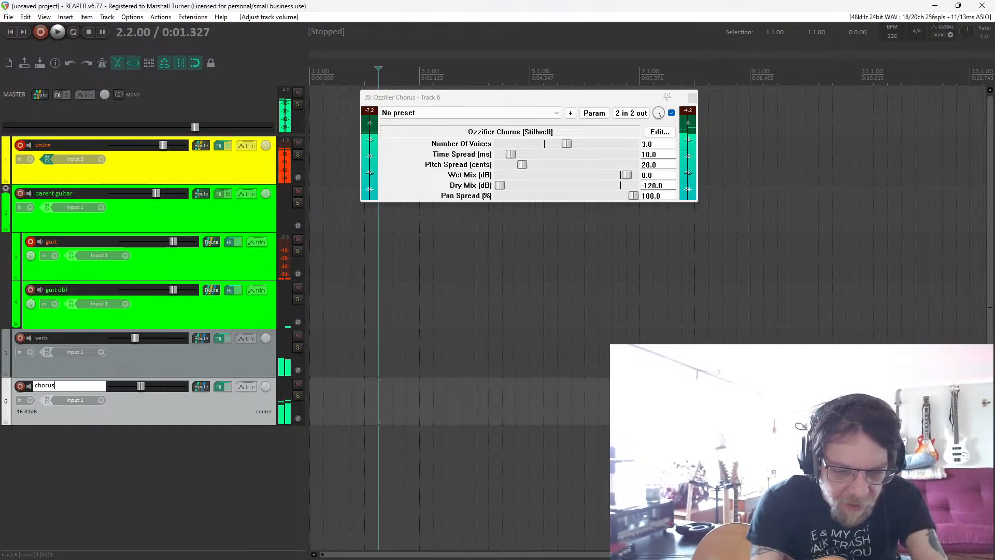
text(/delay)
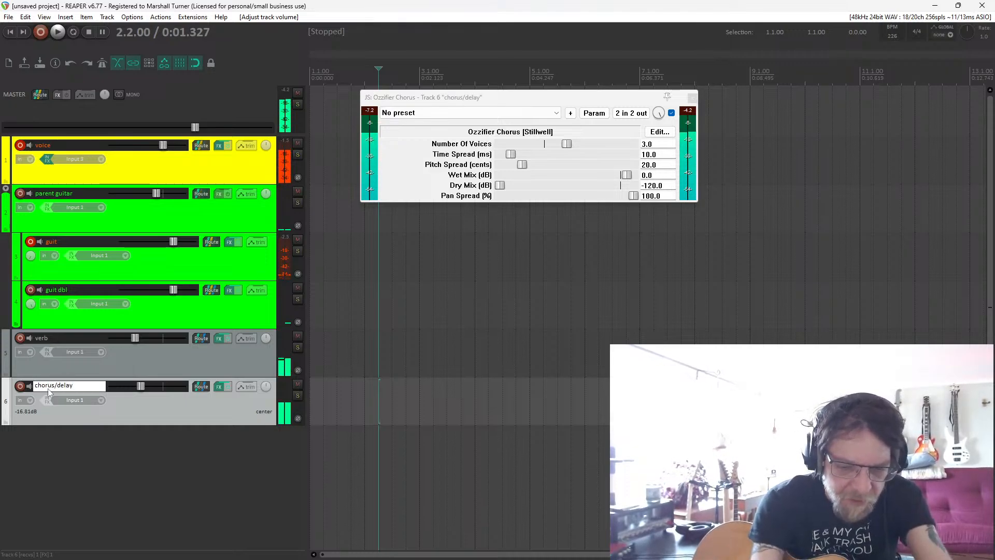
key(Return)
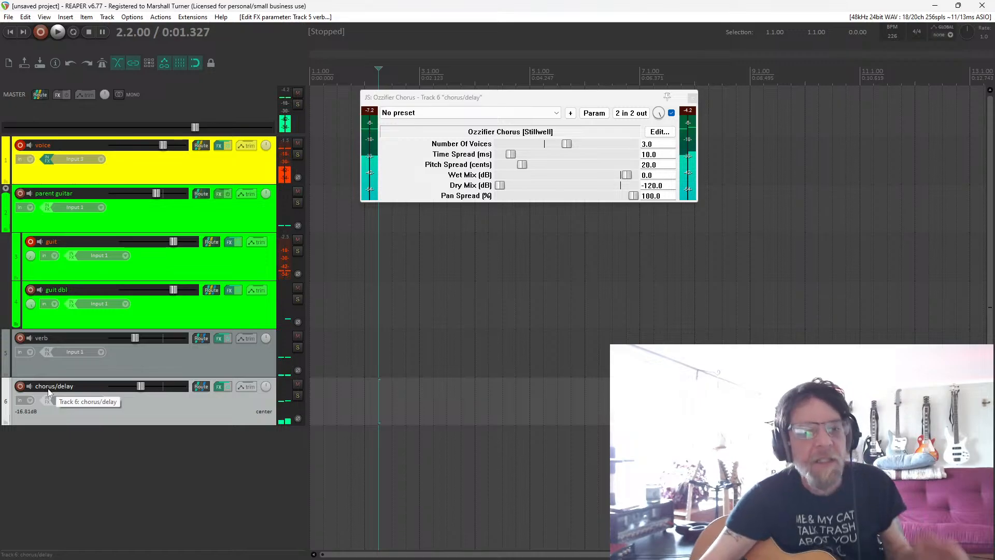
Add the VST ReaDelay (Cockos) effect to the chorus/delay track and lower its dry level to -inf.
click(219, 386)
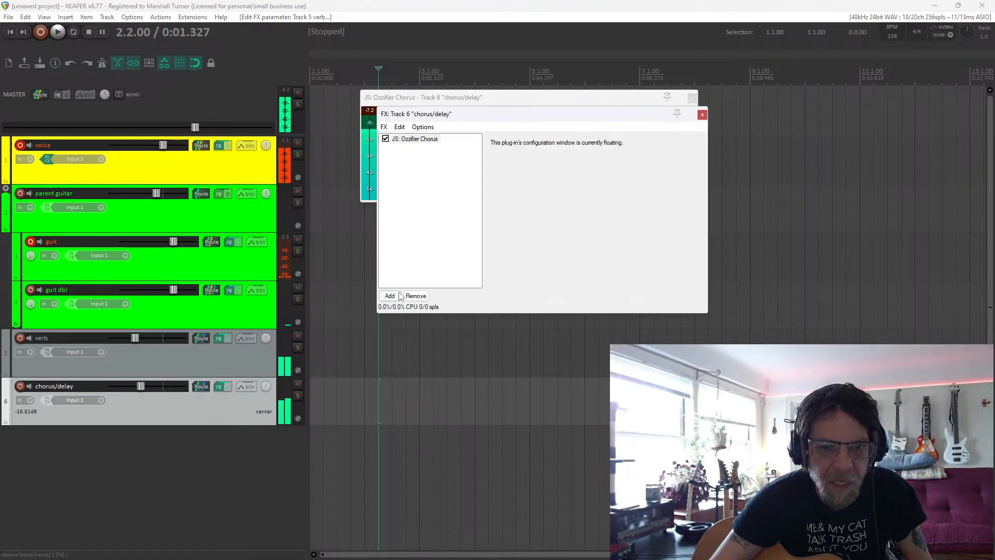
click(390, 296)
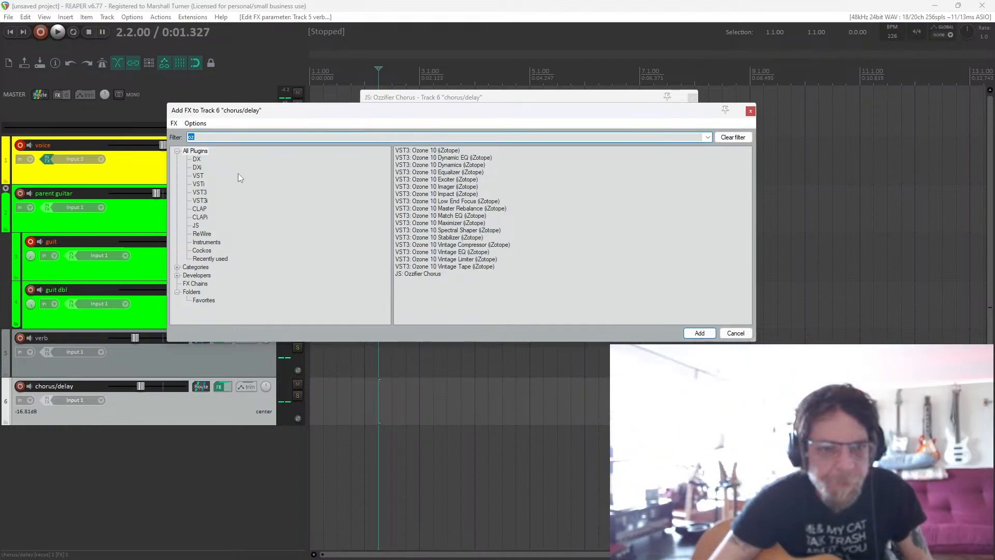
key(BackSpace)
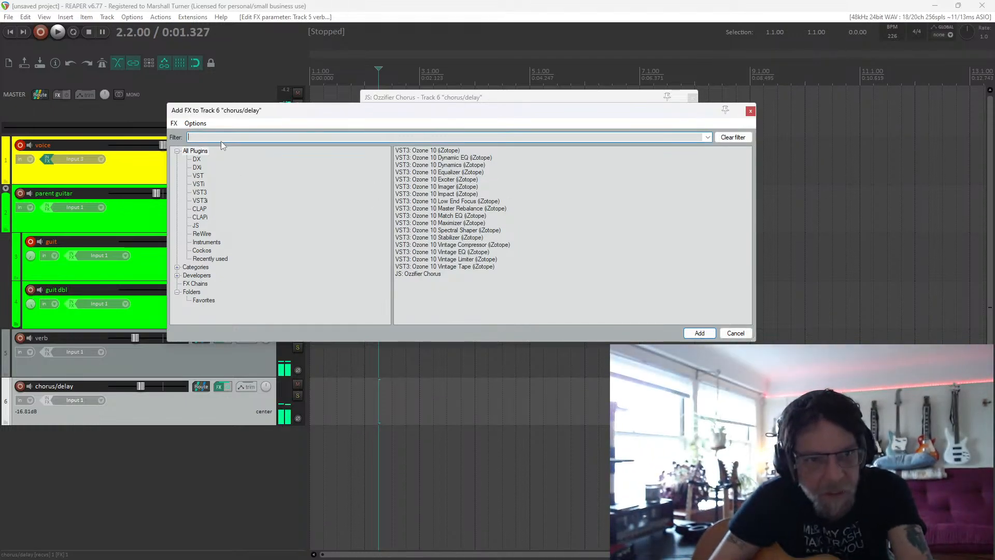
click(204, 177)
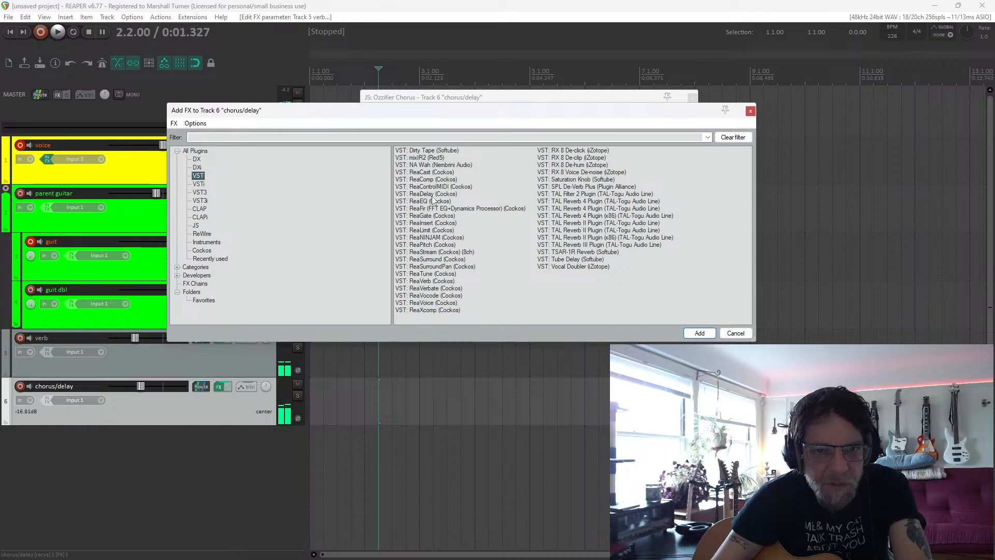
double_click(428, 194)
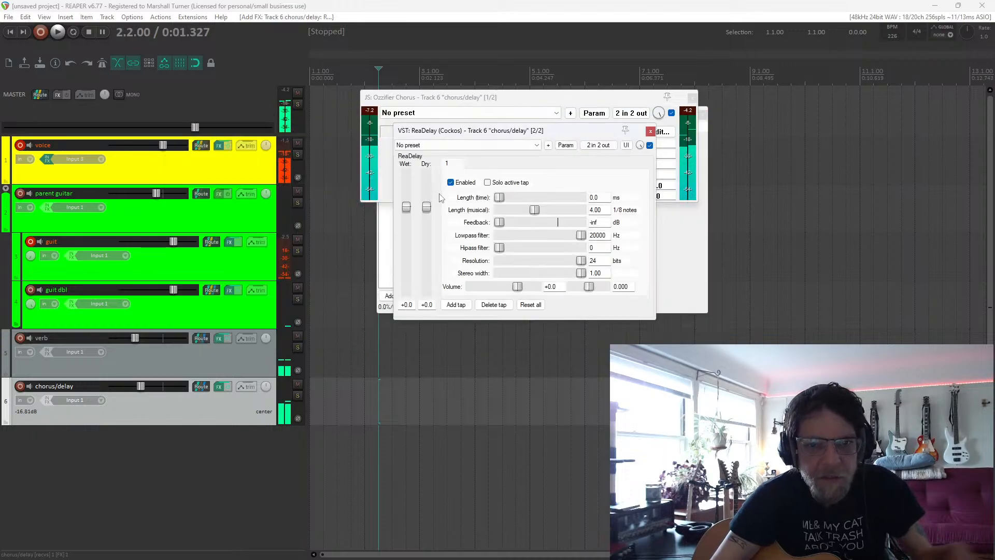
drag(421, 229, 426, 292)
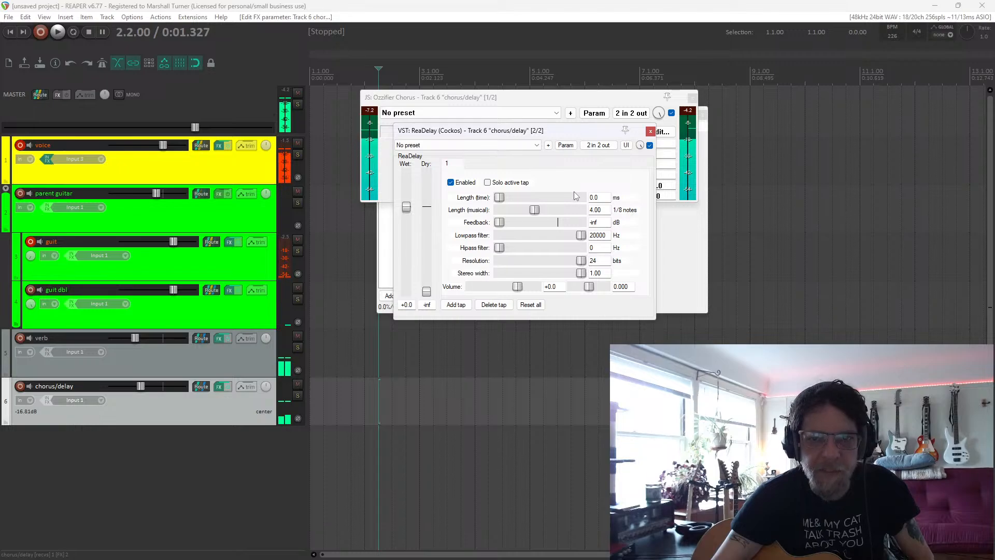
Set the project tempo to about 83 BPM with tap tempo.
click(892, 28)
click(891, 28)
click(892, 28)
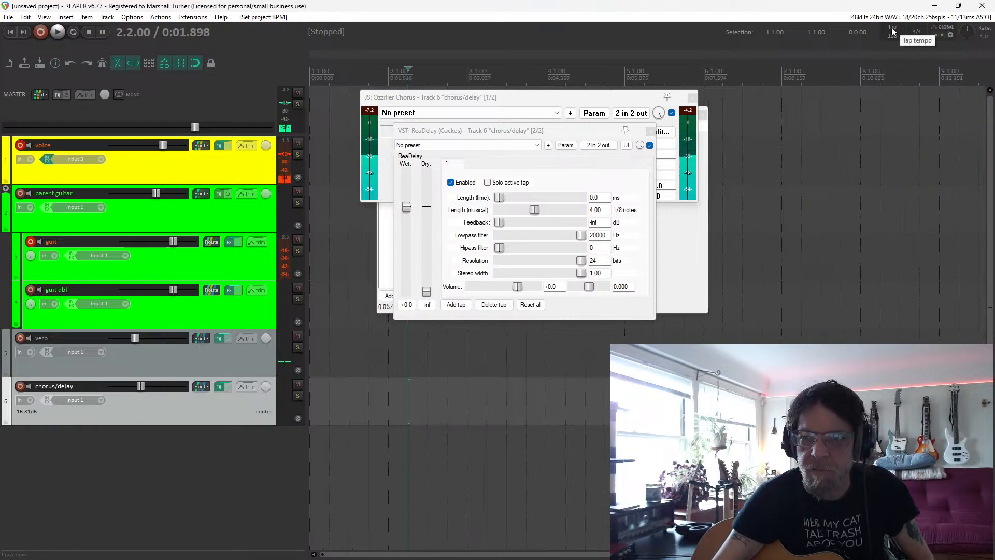
click(892, 30)
click(891, 30)
click(892, 30)
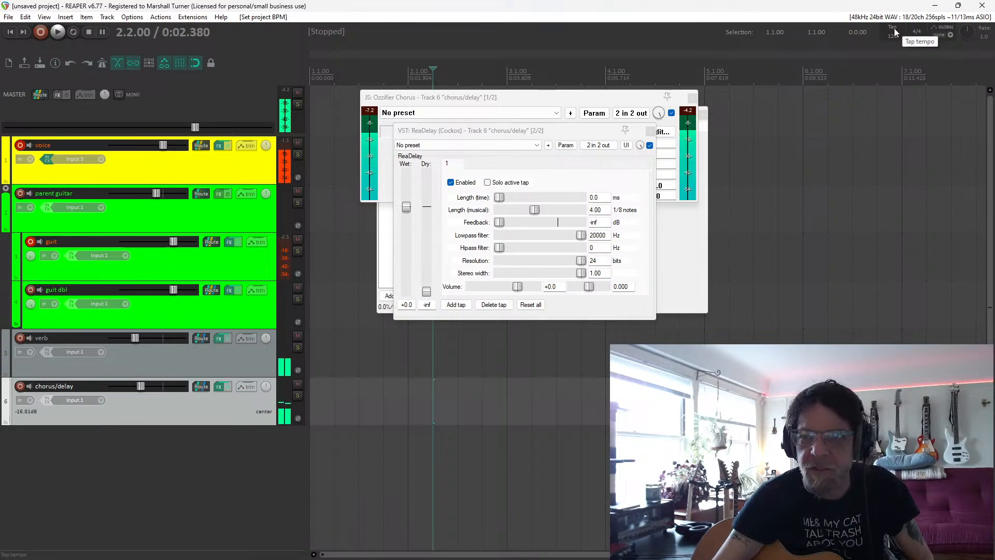
click(894, 31)
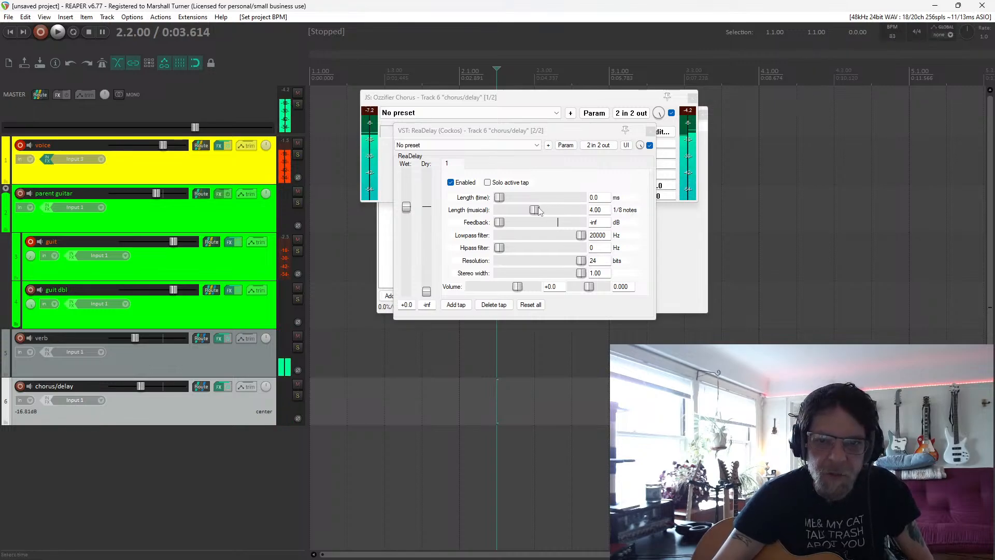
Set ReaDelay's musical length to 2 1/8 notes and close the chorus/delay track's effect windows.
double_click(594, 208)
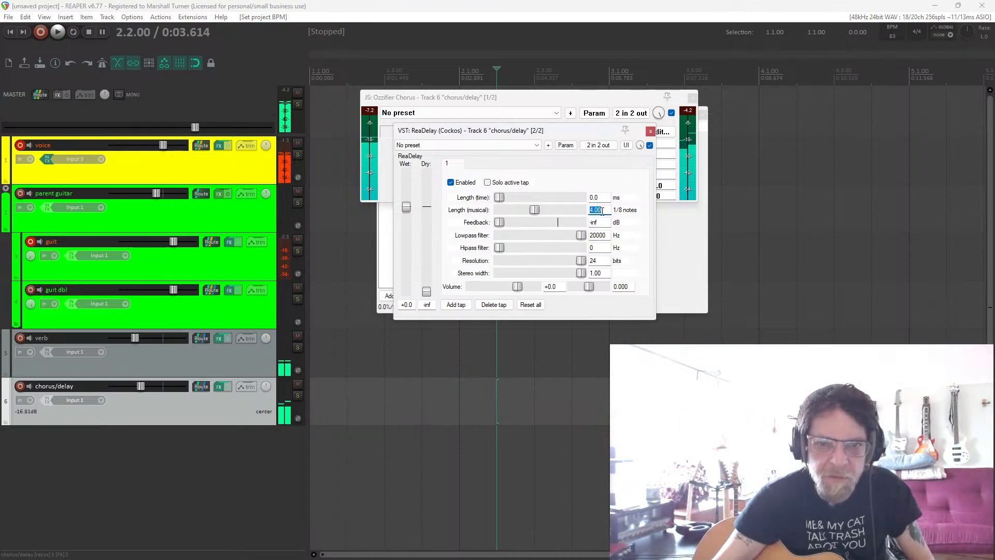
text(2)
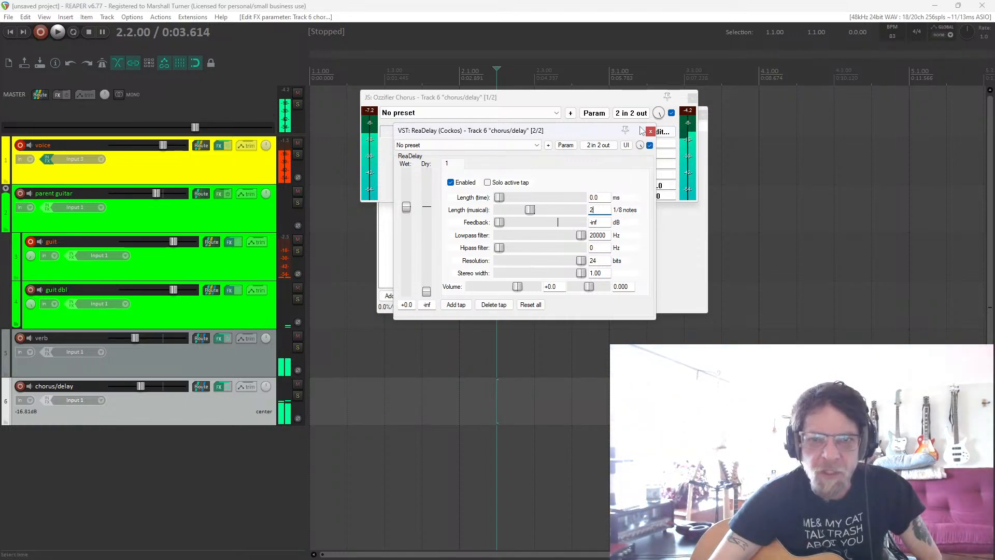
drag(625, 129, 721, 125)
click(684, 98)
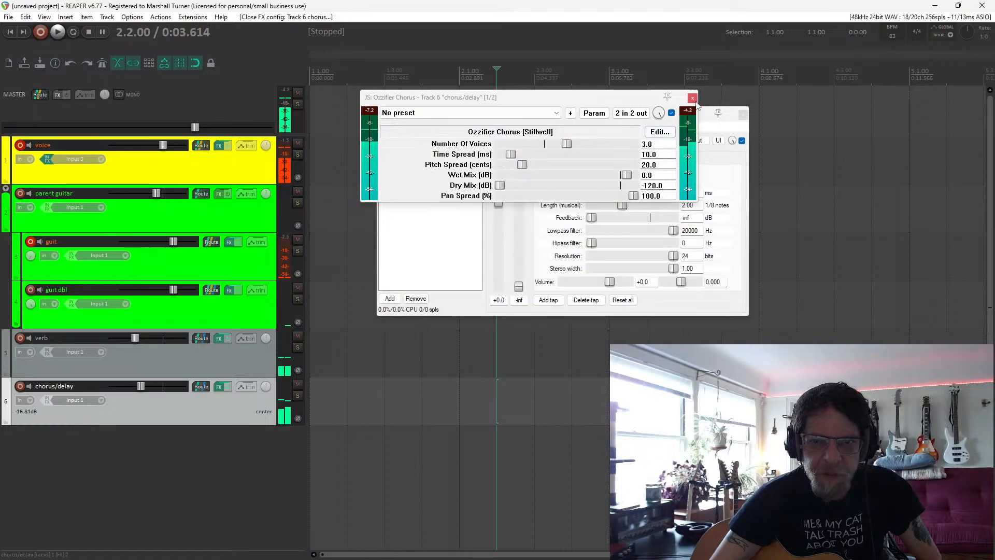
click(693, 98)
click(743, 114)
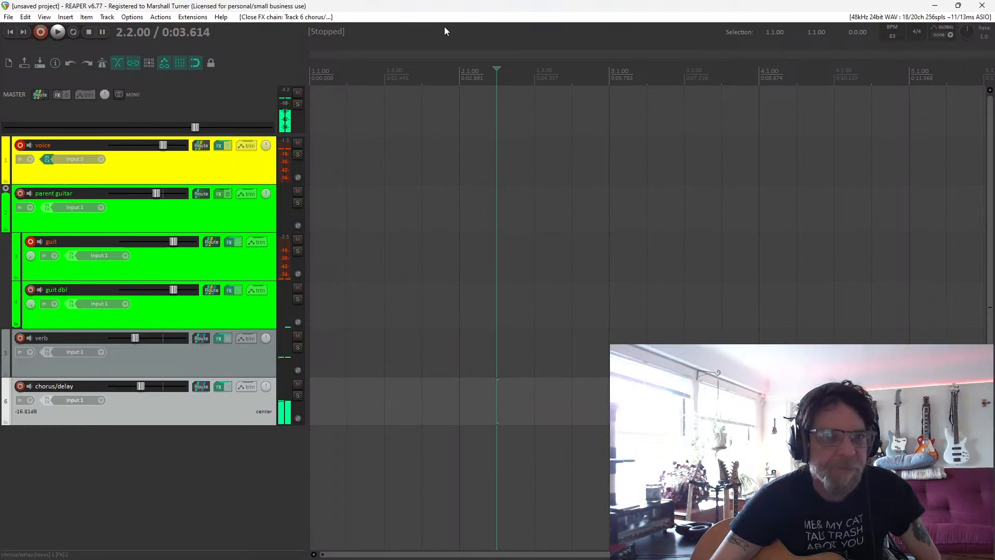
Find the Transport: Tap tempo action by filtering for "tap" and delete its MIDI Chan 1 CC 2 shortcut.
click(160, 18)
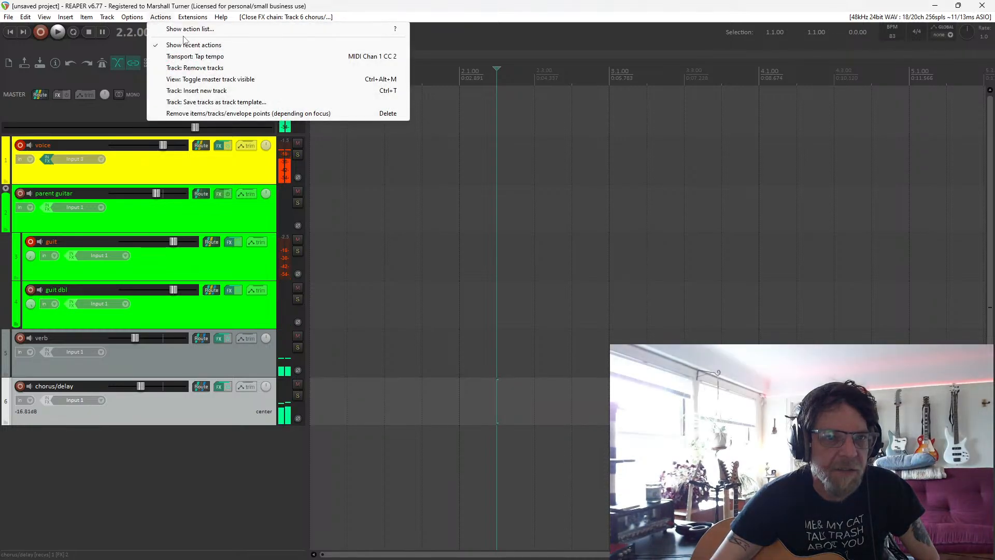
click(198, 31)
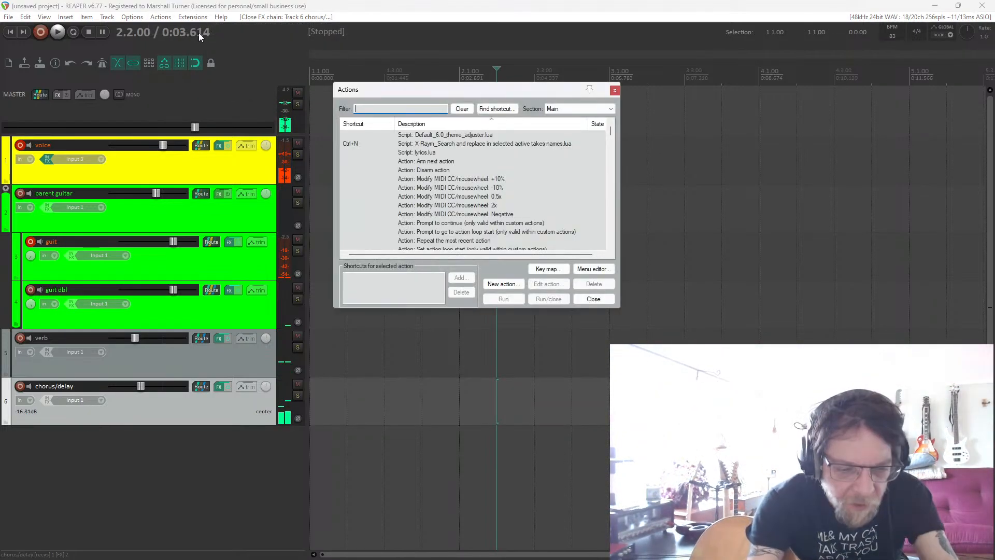
text(tap)
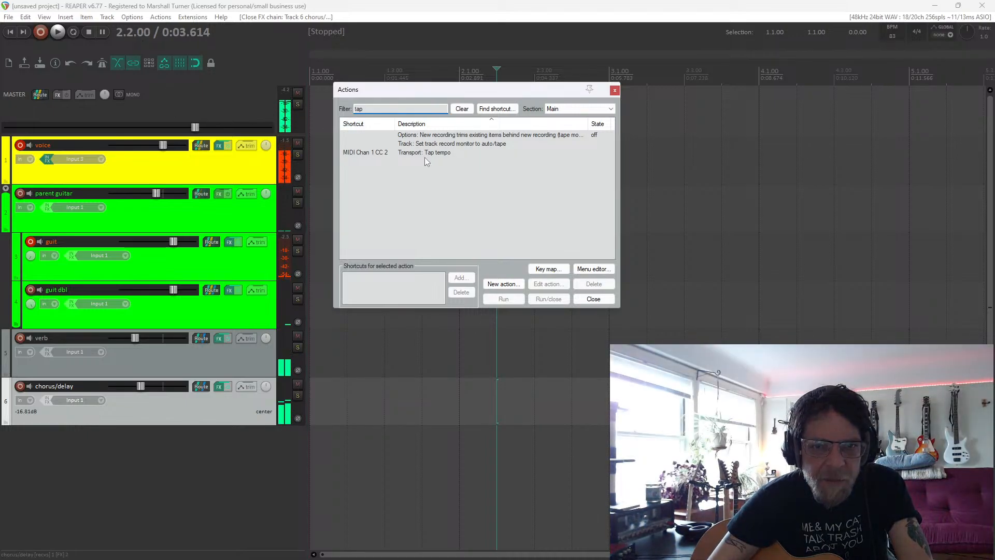
click(415, 152)
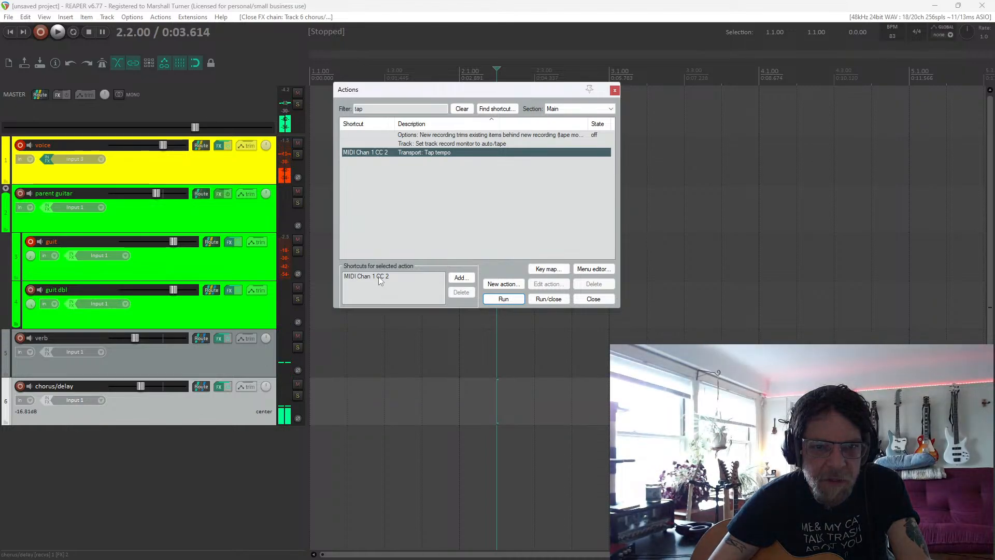
click(378, 276)
click(458, 294)
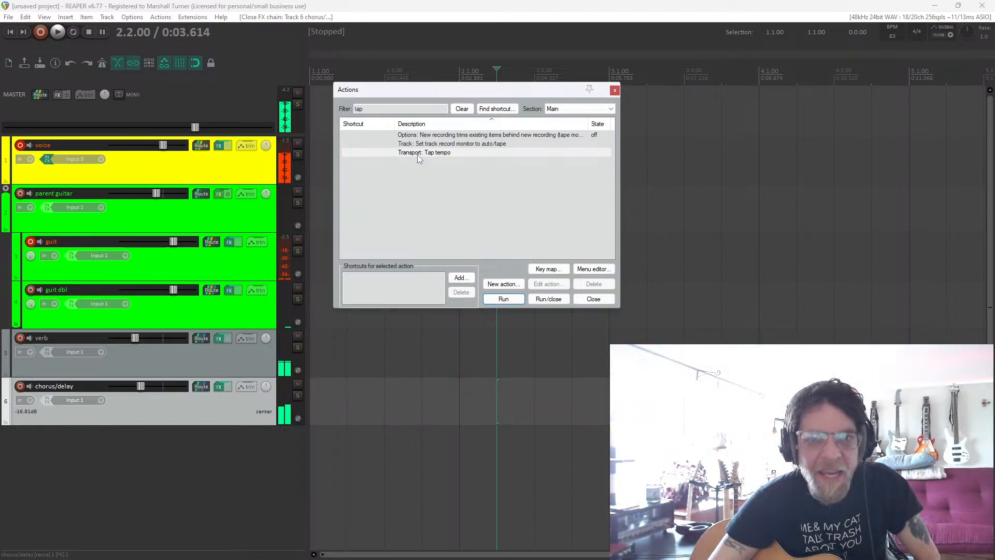
Assign MIDI Chan 1 CC 2 as the shortcut for Transport: Tap tempo, with the Relative 3 CC mode.
click(417, 154)
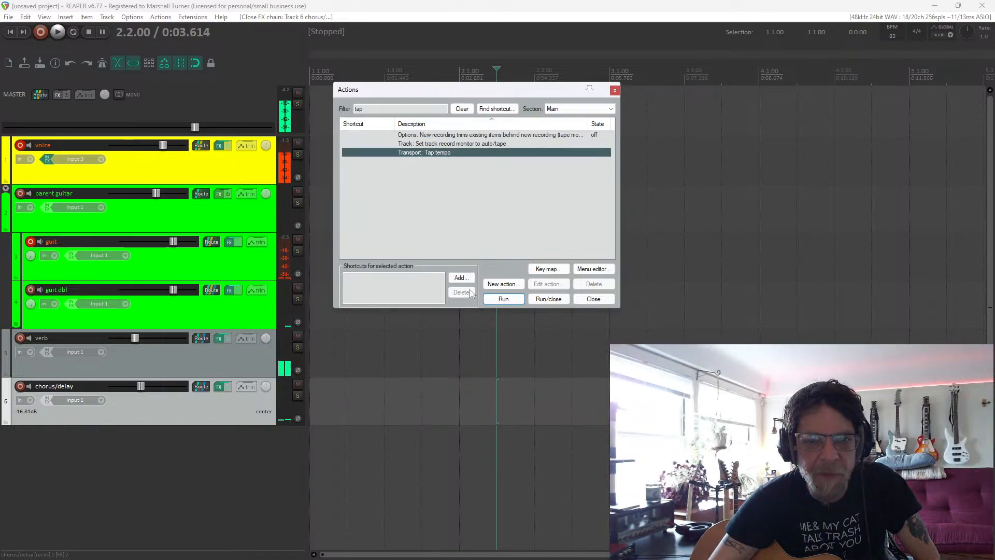
click(462, 278)
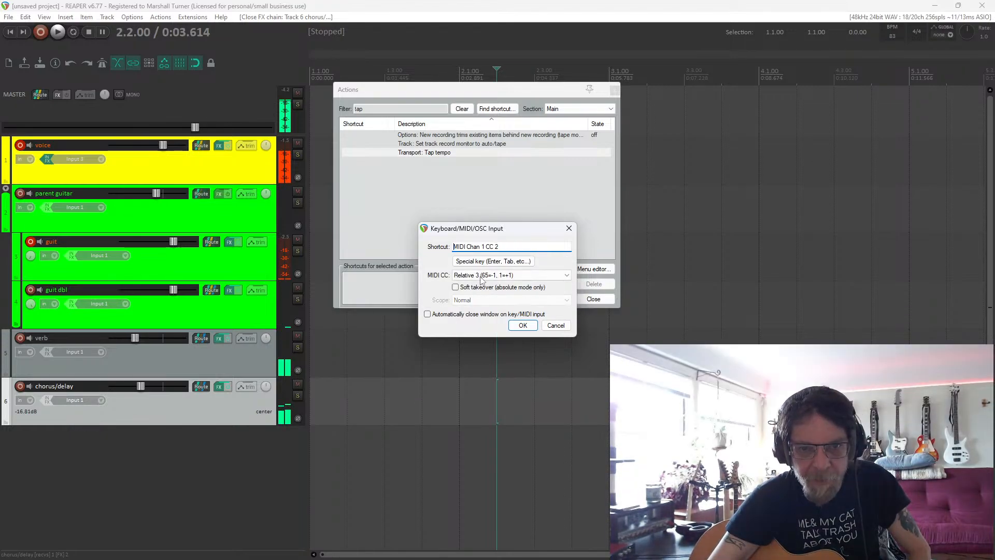
click(523, 325)
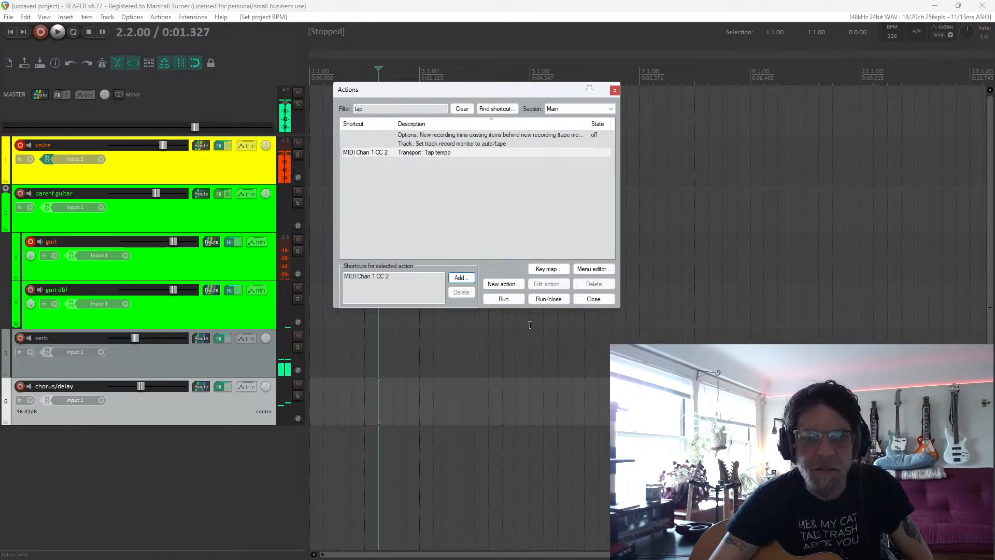
Raise ReaDelay's feedback on the chorus/delay track to about -12.8 dB and bypass the delay.
click(219, 387)
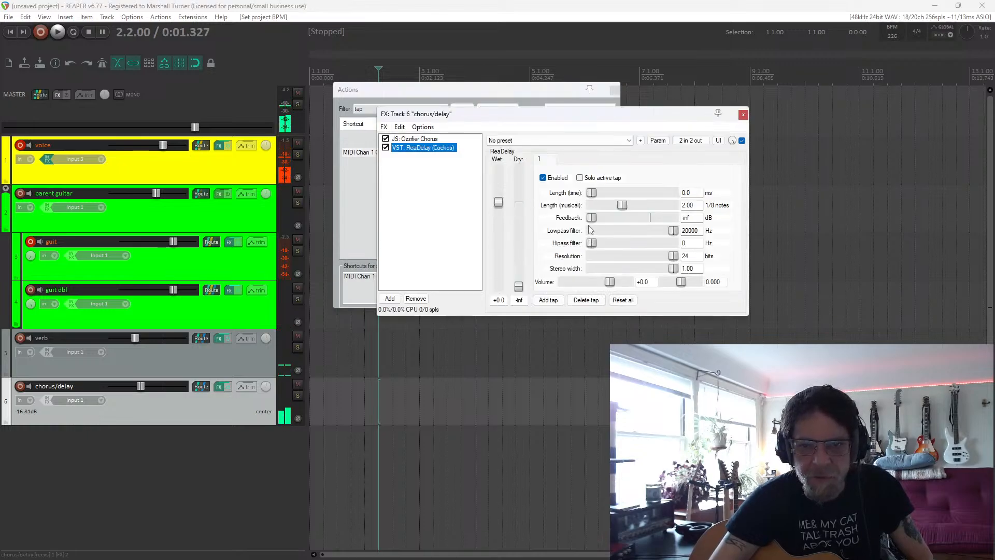
drag(593, 218, 629, 229)
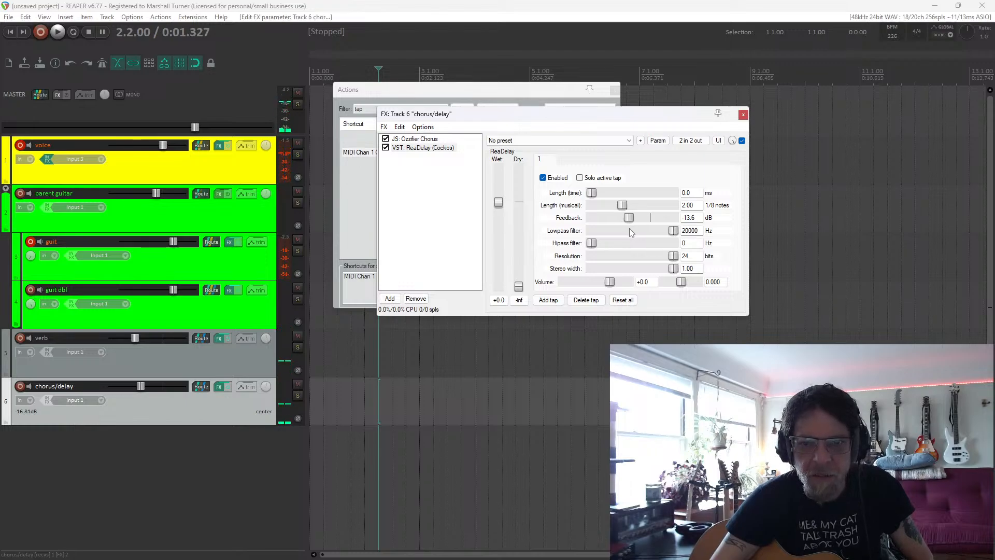
drag(629, 229, 630, 228)
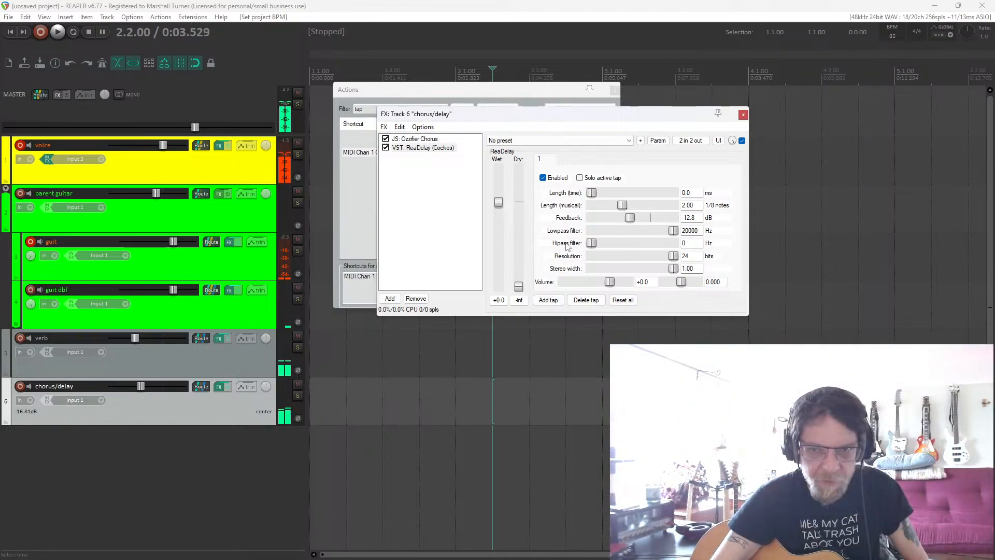
click(742, 141)
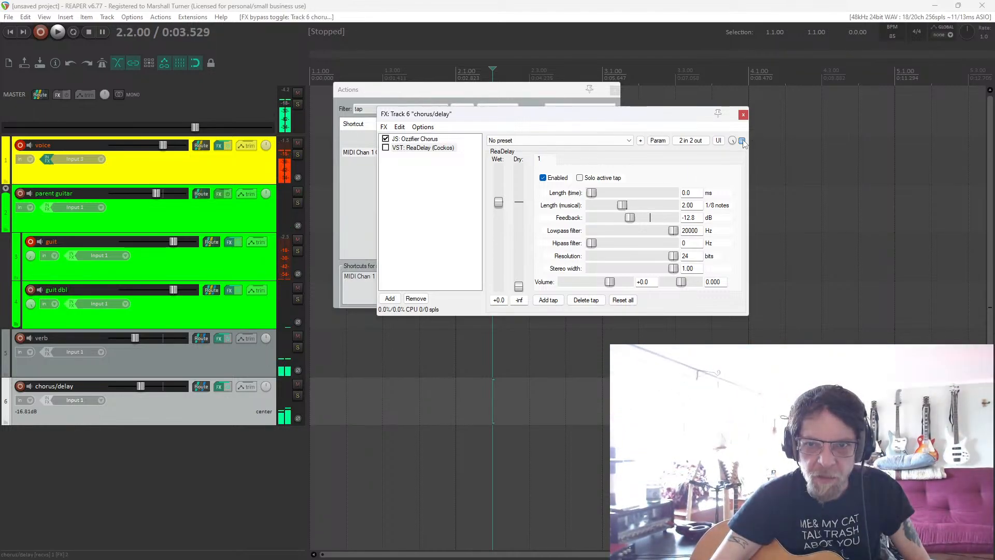
Map ReaDelay's bypass on the chorus/delay track to MIDI Chan 1 CC 1 in Toggle mode, and close the effects and Actions windows.
click(662, 145)
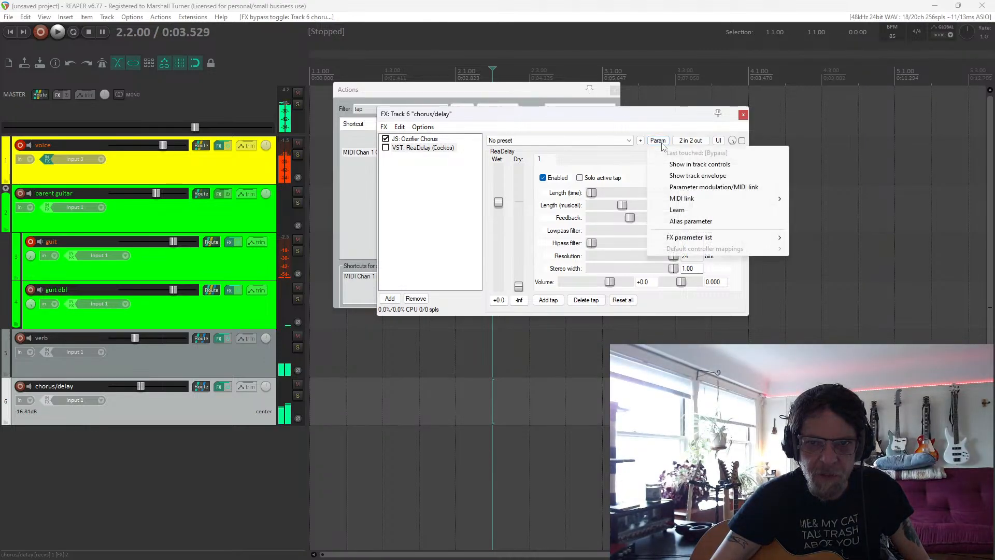
click(695, 217)
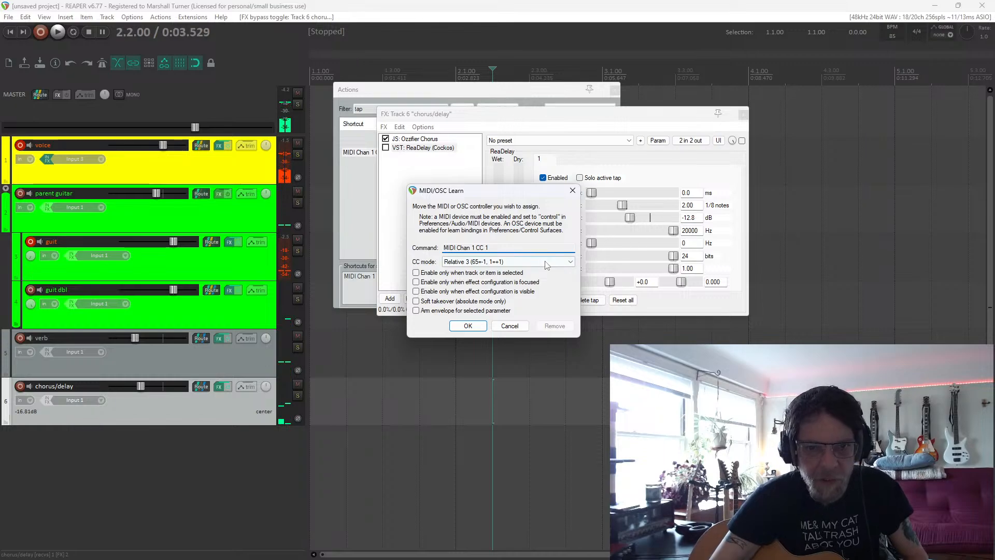
click(526, 262)
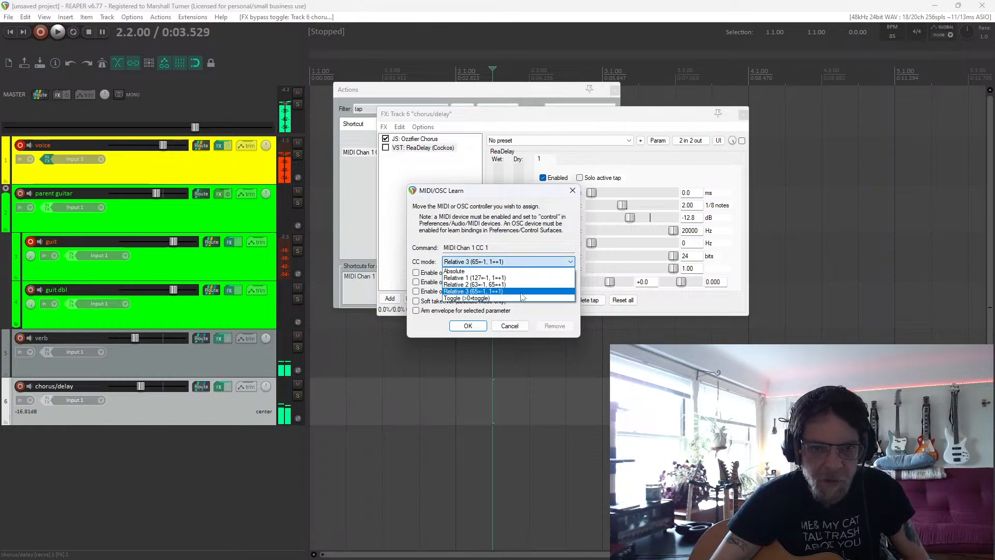
click(521, 298)
click(477, 325)
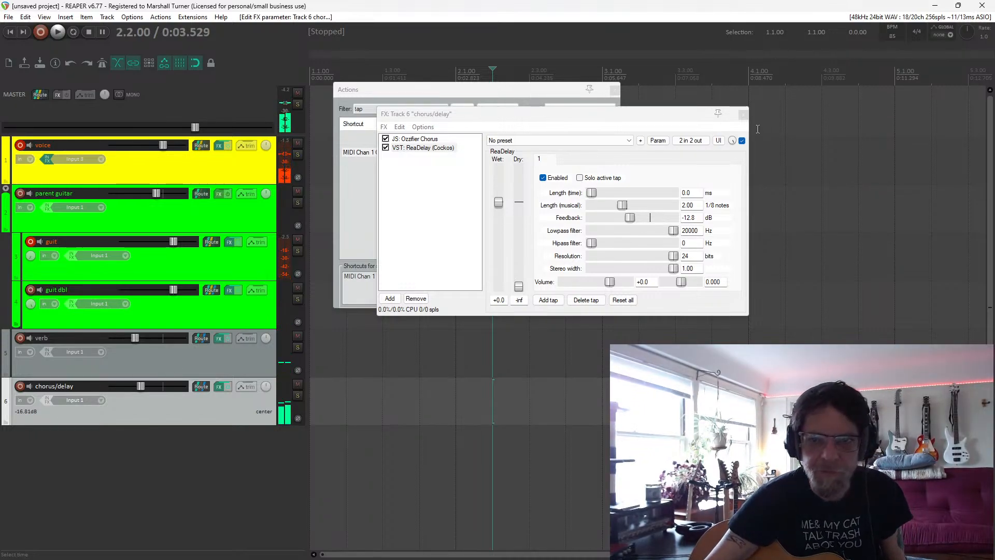
click(742, 114)
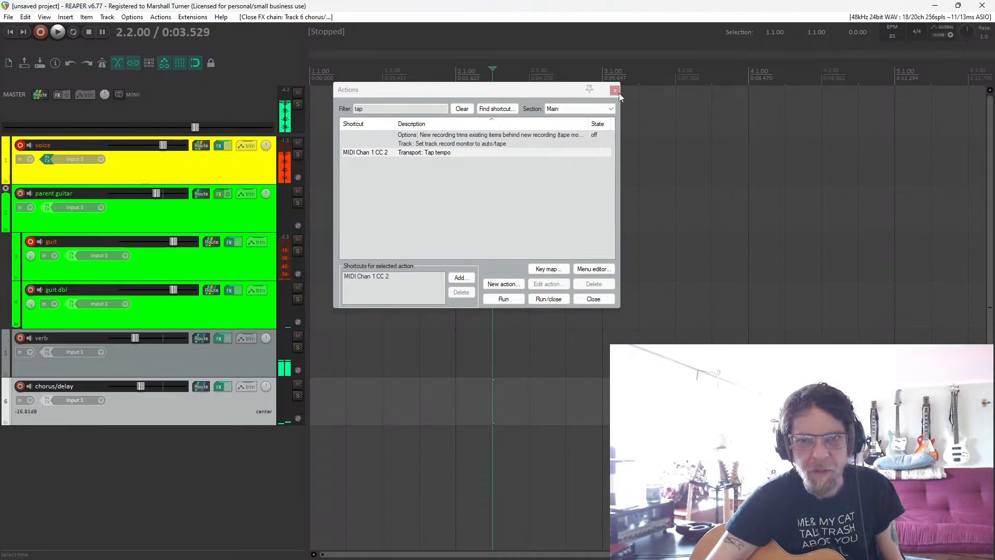
click(615, 91)
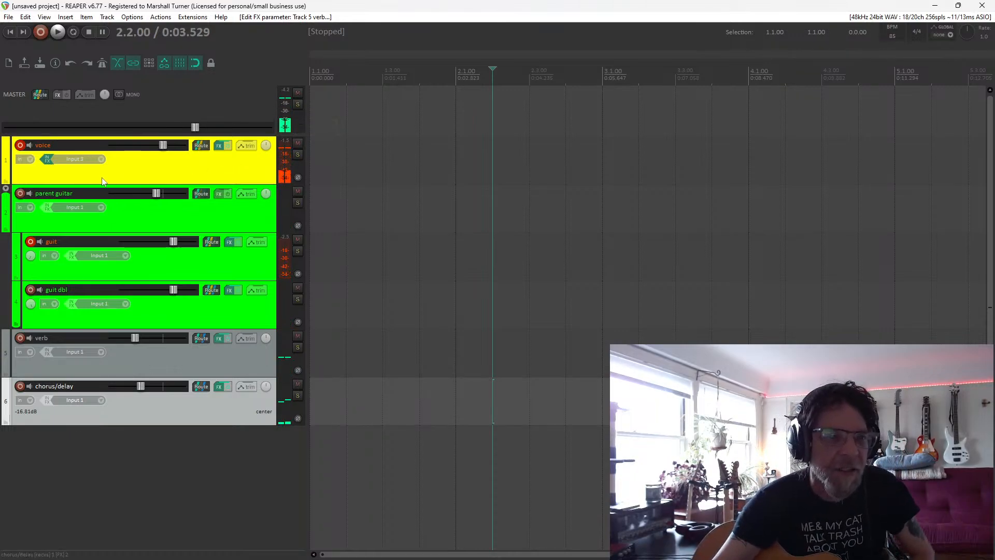
Add the ReaLimit plugin to the master track and move its window clear of the master track controls.
click(56, 97)
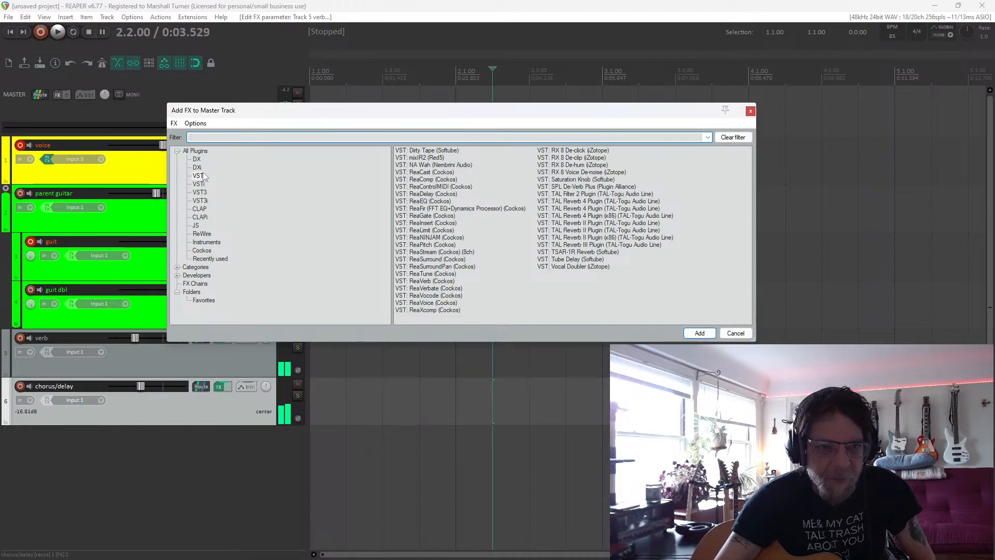
double_click(425, 232)
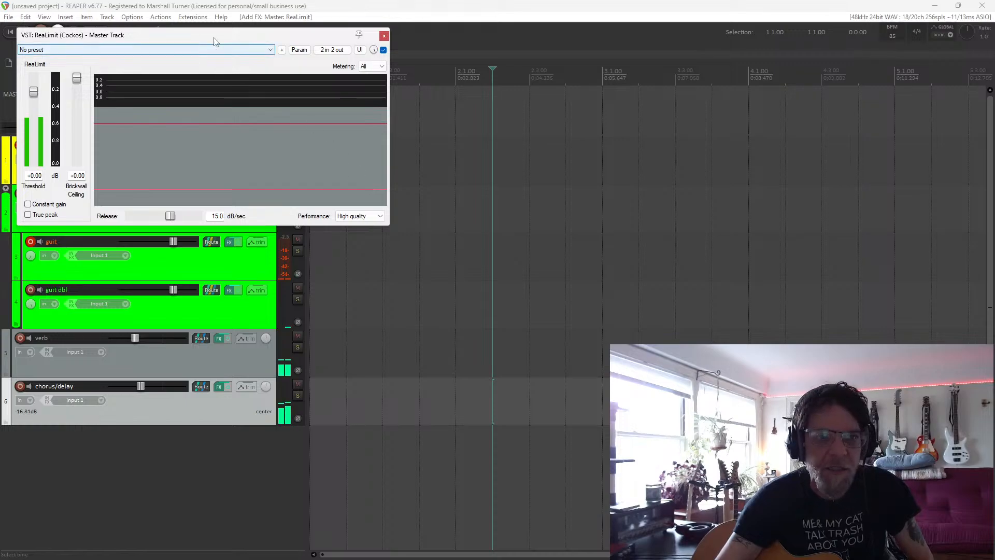
drag(215, 40, 389, 65)
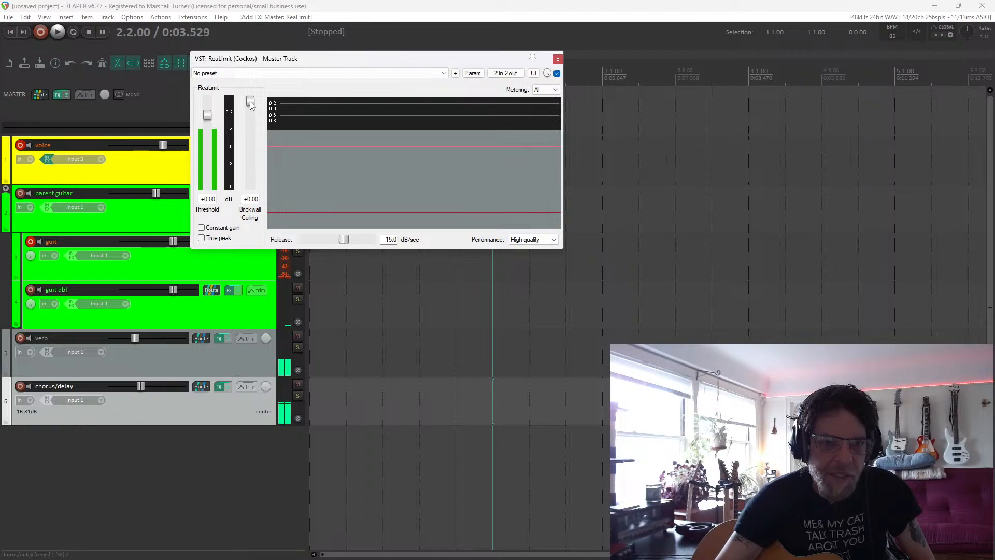
Set ReaLimit's brickwall ceiling to -0.90 dB and its threshold to -8.00 dB, and close the limiter window.
drag(251, 104, 251, 106)
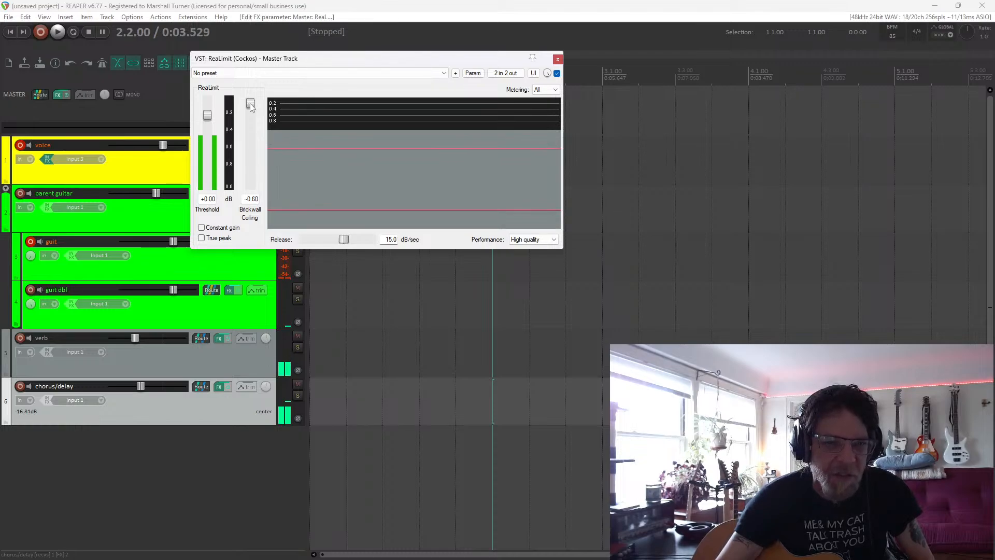
scroll(251, 106, down, 1)
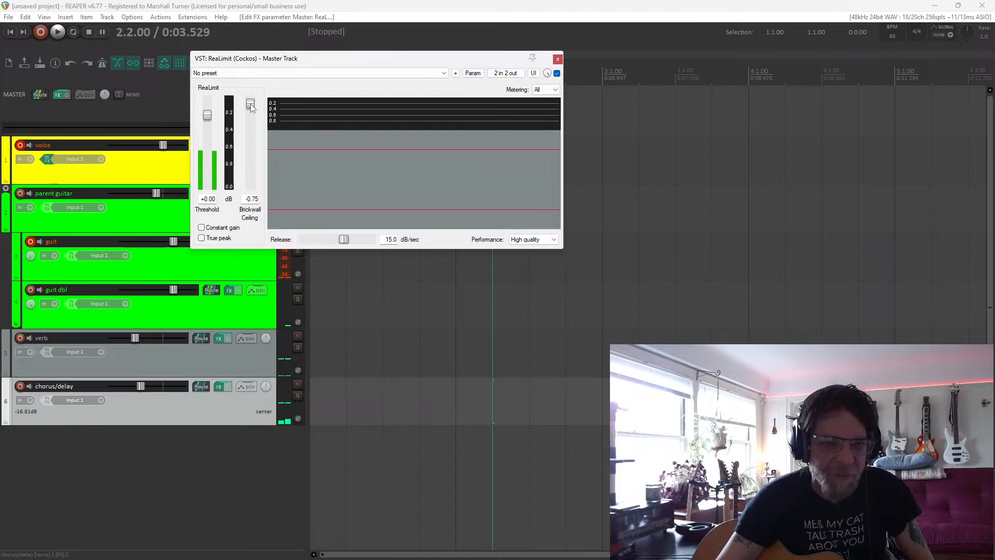
scroll(252, 107, down, 1)
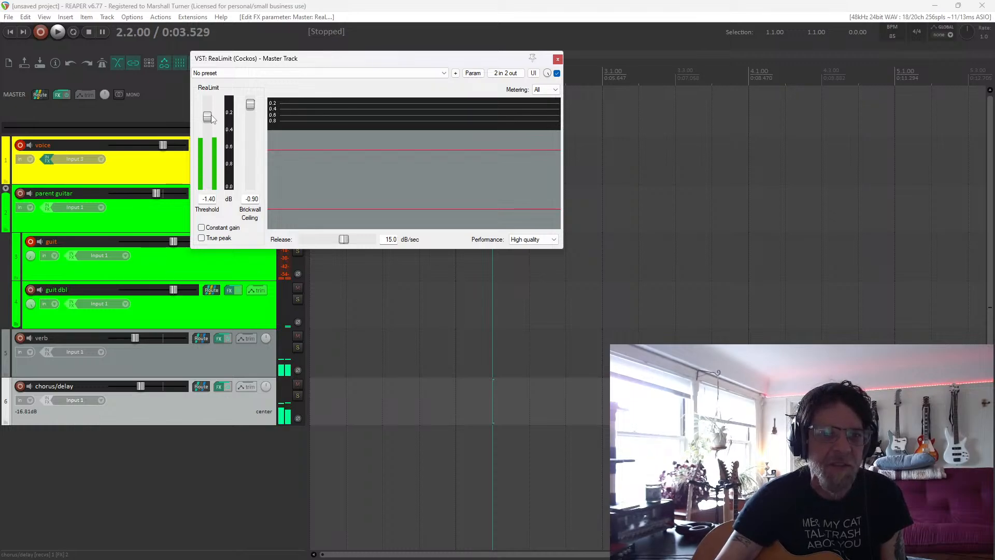
drag(212, 119, 212, 125)
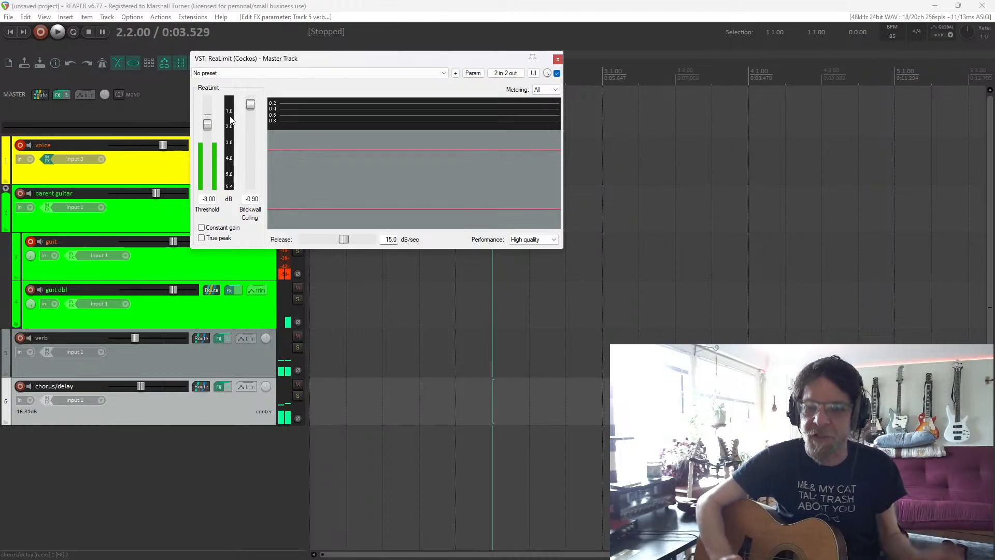
click(558, 58)
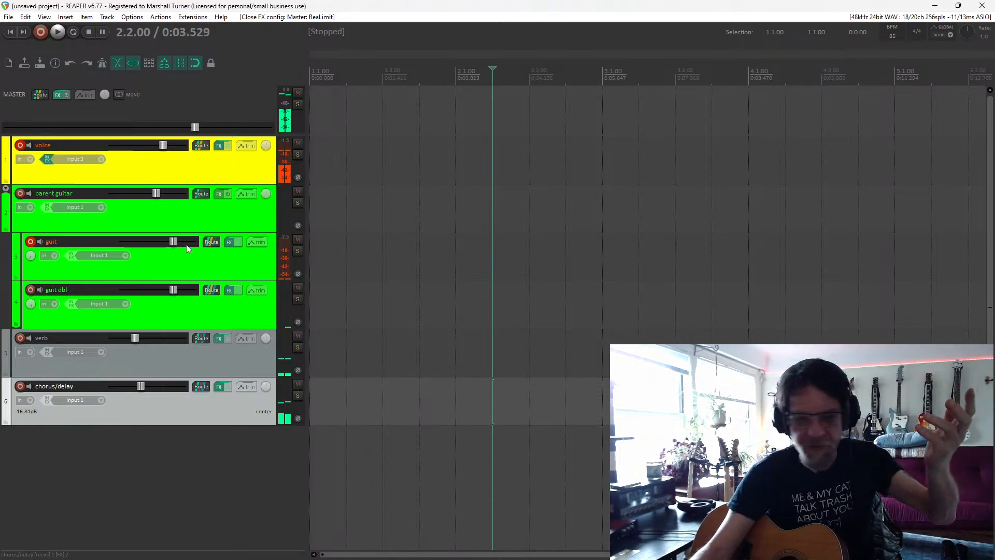
Switch the master output to mono to compare the sound and return it to stereo.
click(120, 94)
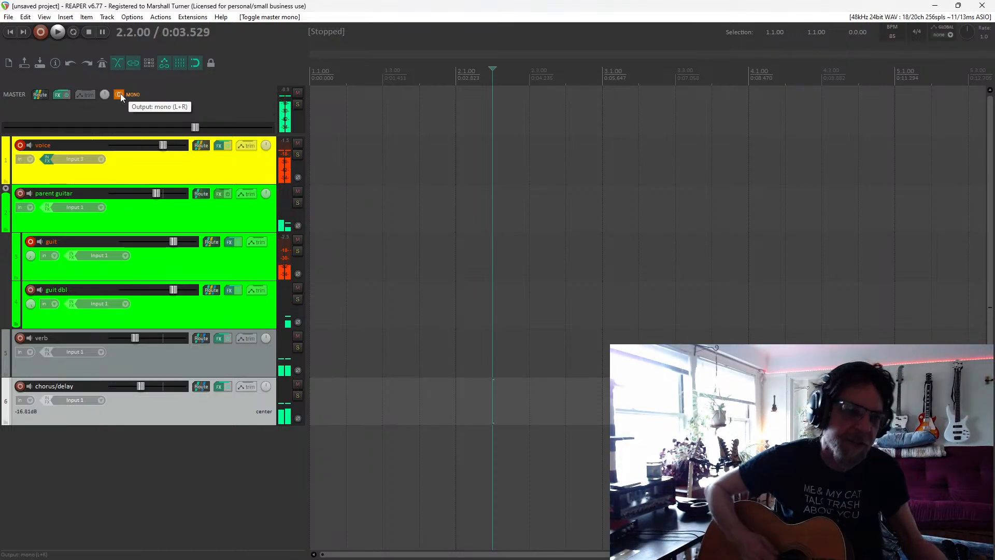
click(119, 94)
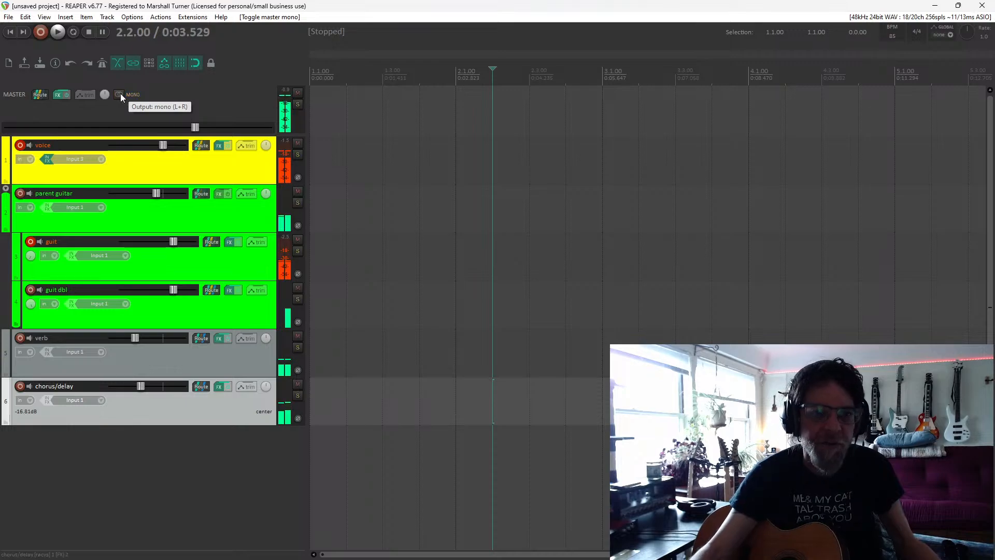
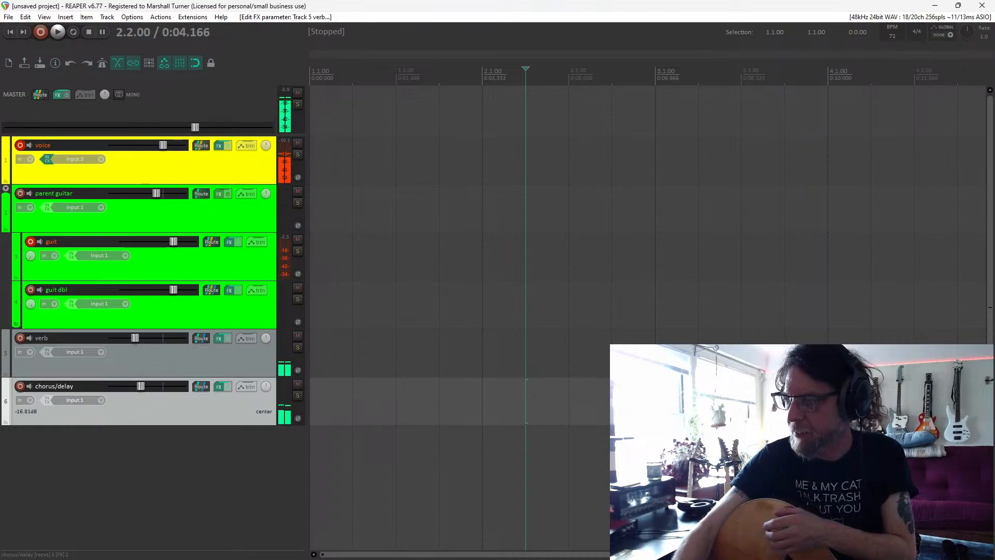
Mute the verb and chorus/delay tracks.
click(297, 336)
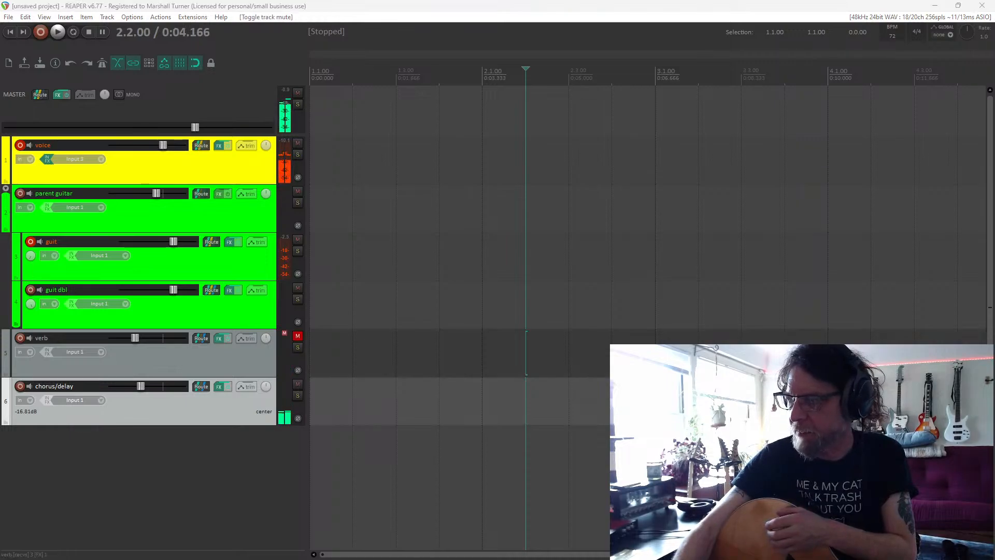
click(297, 383)
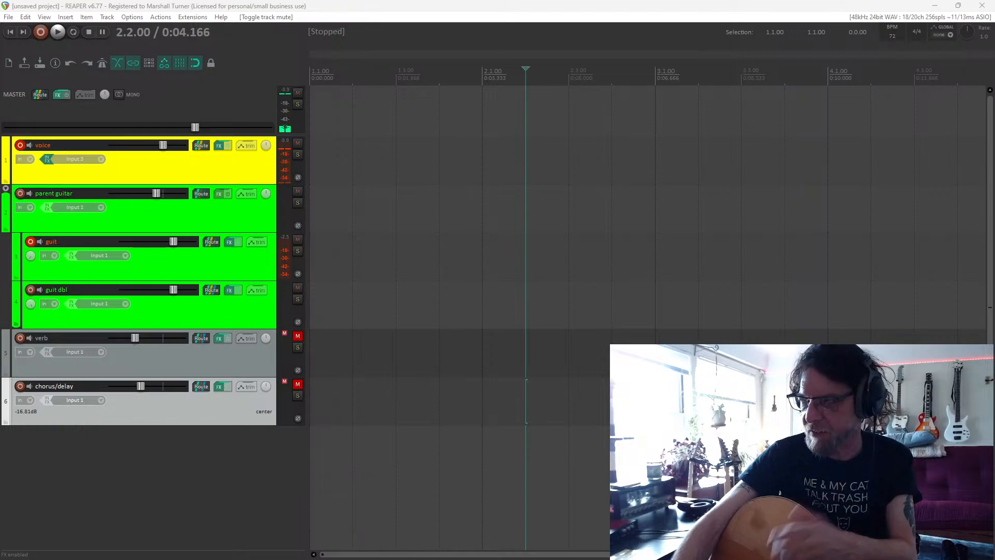
Bypass the effects on the voice track and the master to hear the unprocessed sound, and re-enable both effects chains.
click(228, 145)
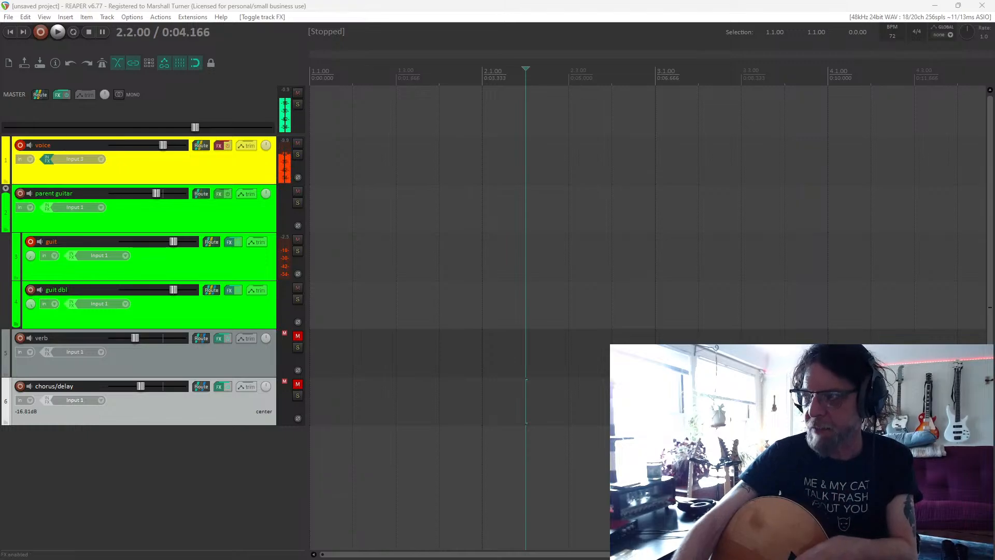
click(66, 95)
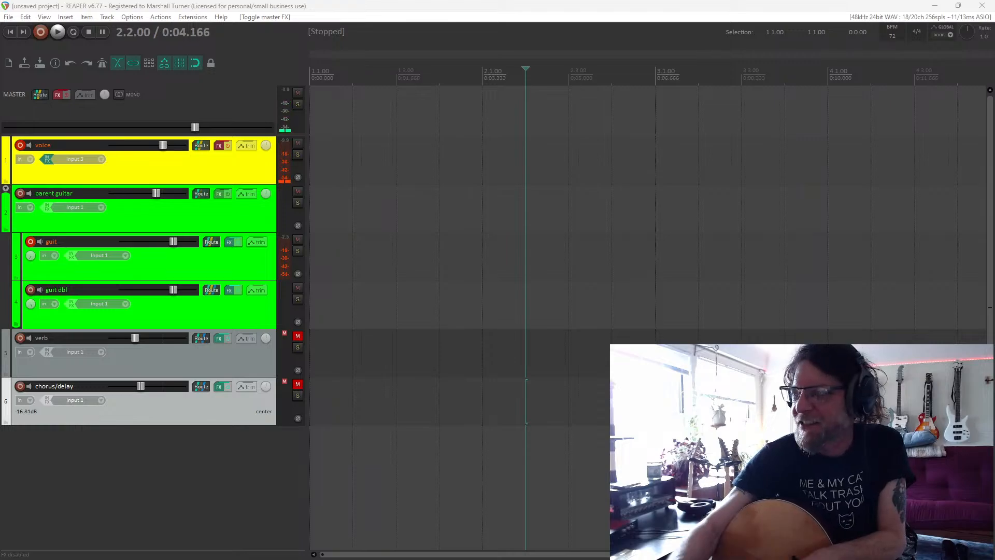
click(67, 95)
click(228, 145)
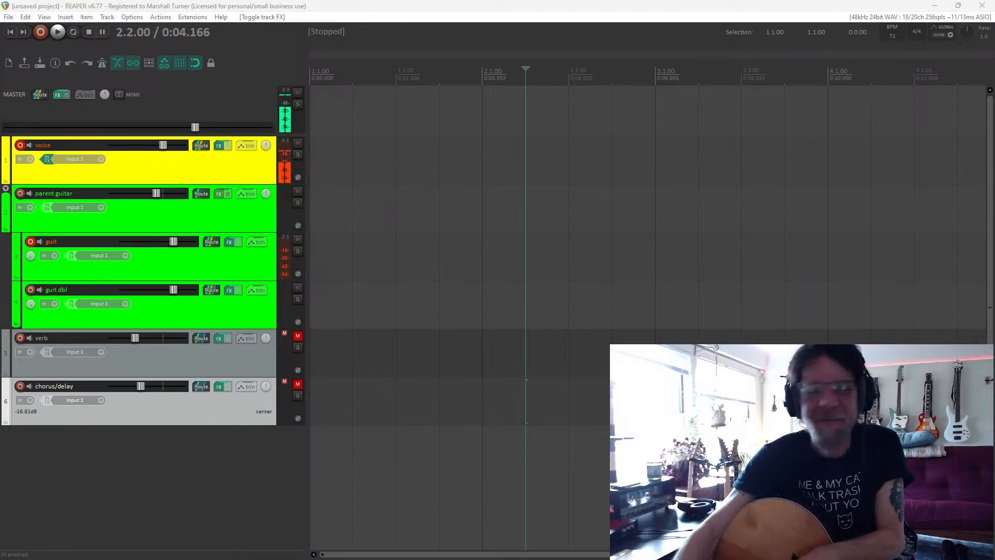